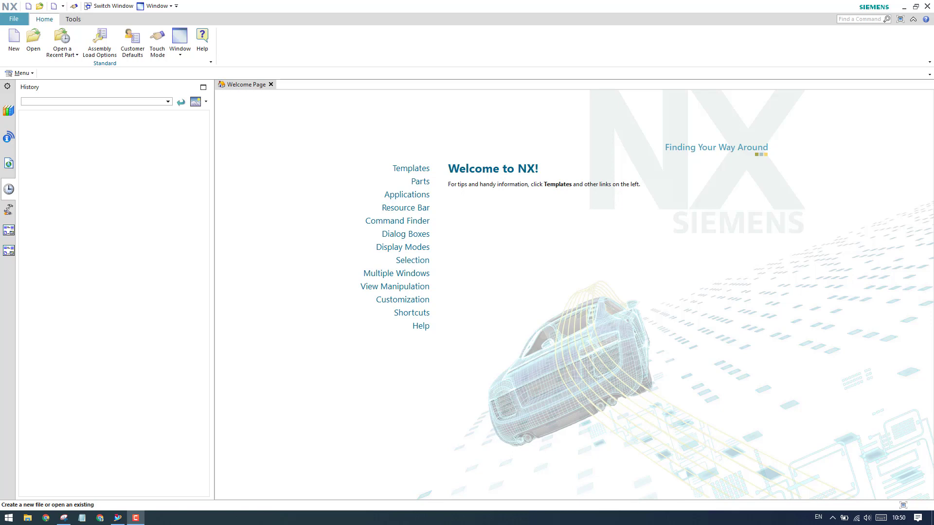
Create a new part from the Sheet Metal template in millimetres
{"action": "left_click", "coordinate": [60, 519]}
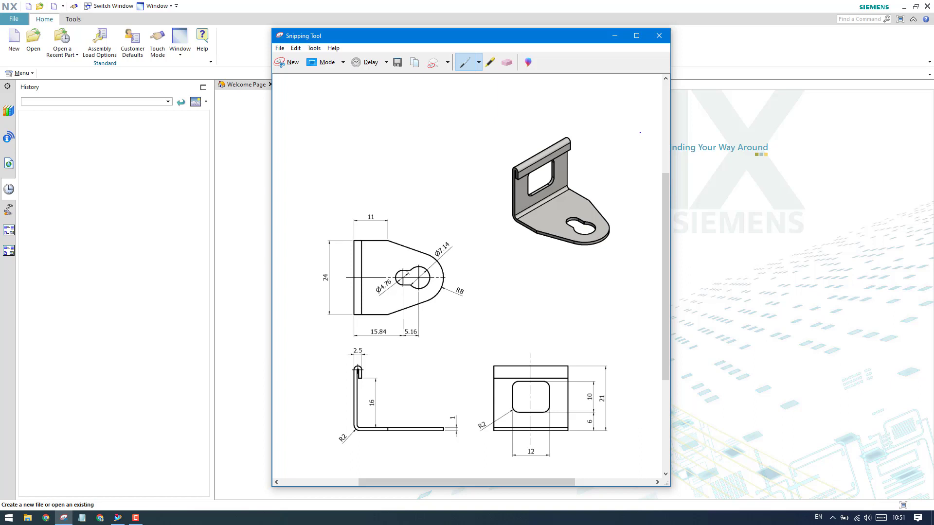
{"action": "left_click", "coordinate": [143, 175]}
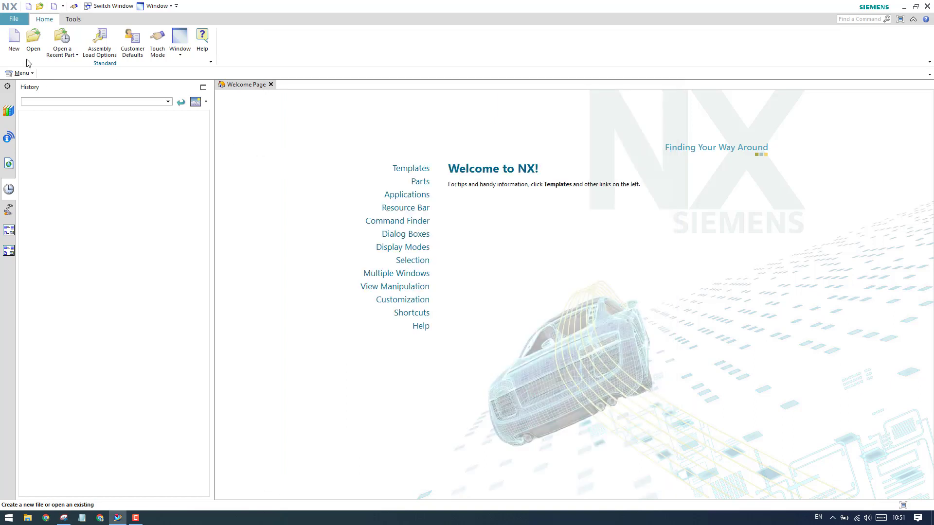
{"action": "left_click", "coordinate": [14, 39]}
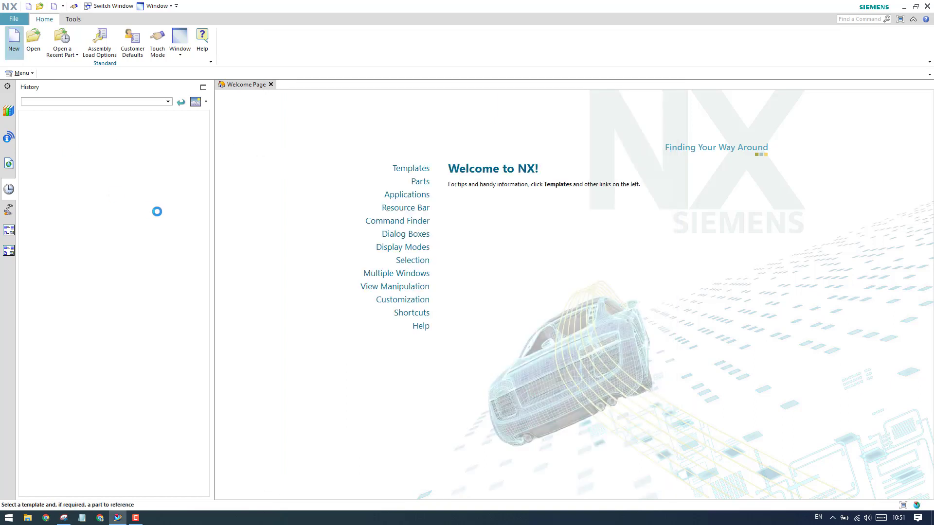
{"action": "left_click", "coordinate": [162, 236]}
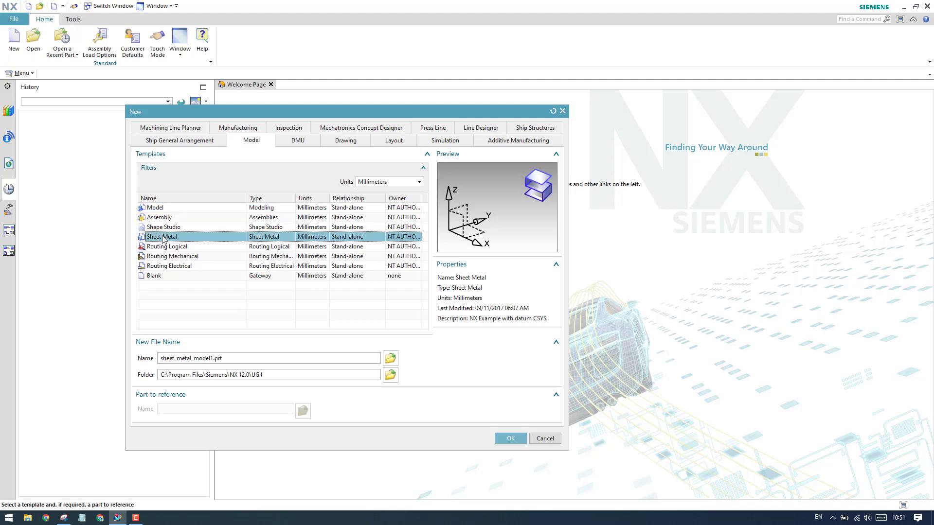
{"action": "left_click", "coordinate": [499, 438]}
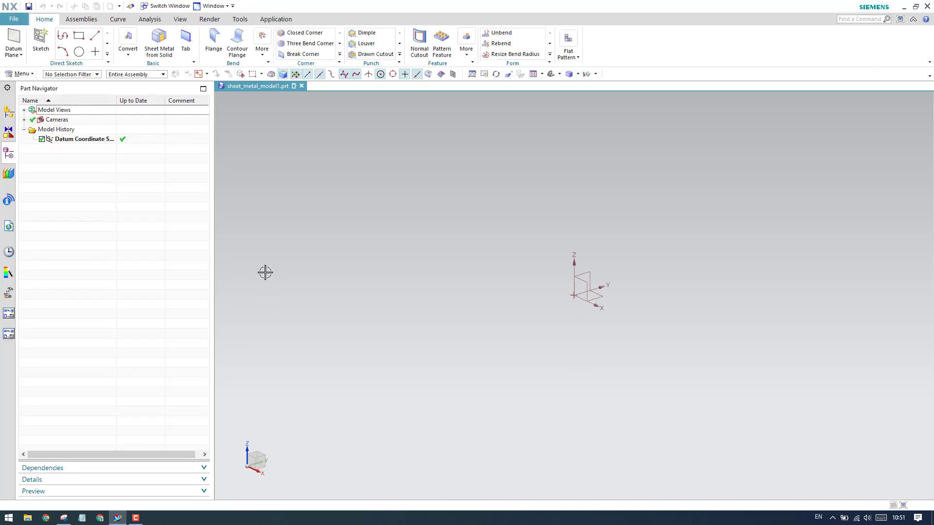
{"action": "left_click", "coordinate": [275, 20]}
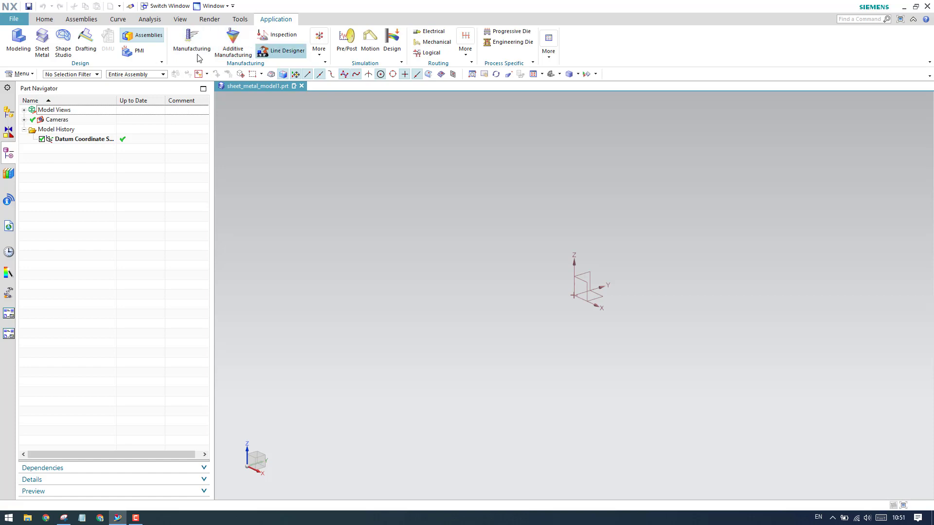
{"action": "left_click", "coordinate": [45, 21]}
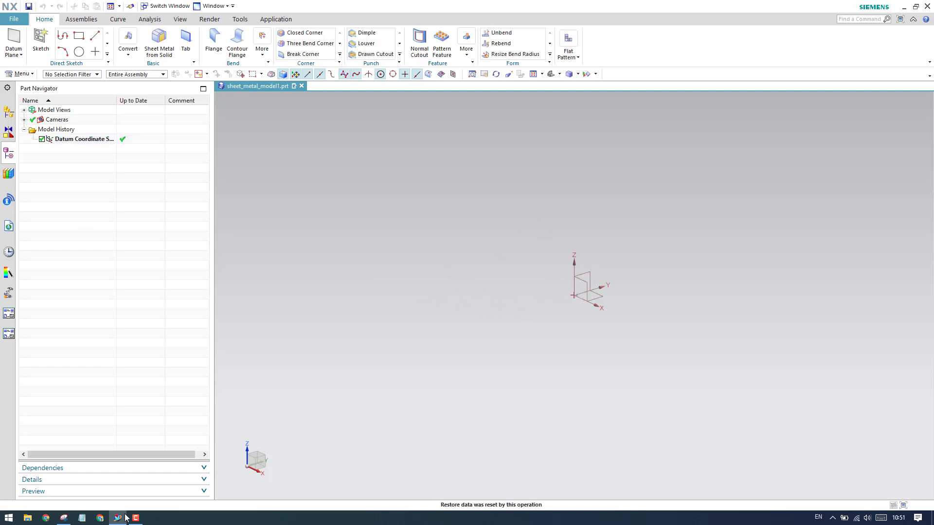
Examine the bracket reference drawing, temporarily marking the upright and base plate in its isometric view and erasing the marks
{"action": "left_click", "coordinate": [64, 517]}
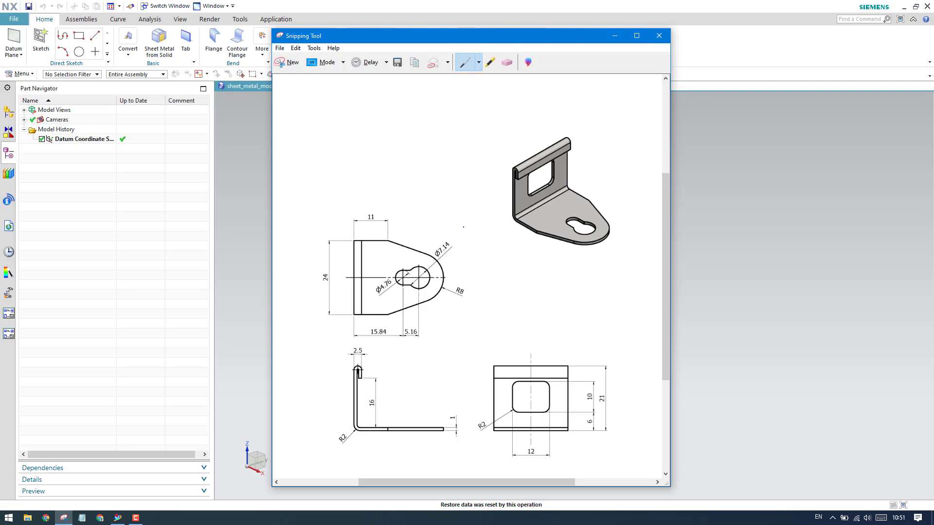
{"action": "scroll", "coordinate": [466, 229], "scroll_direction": "down", "scroll_amount": 1}
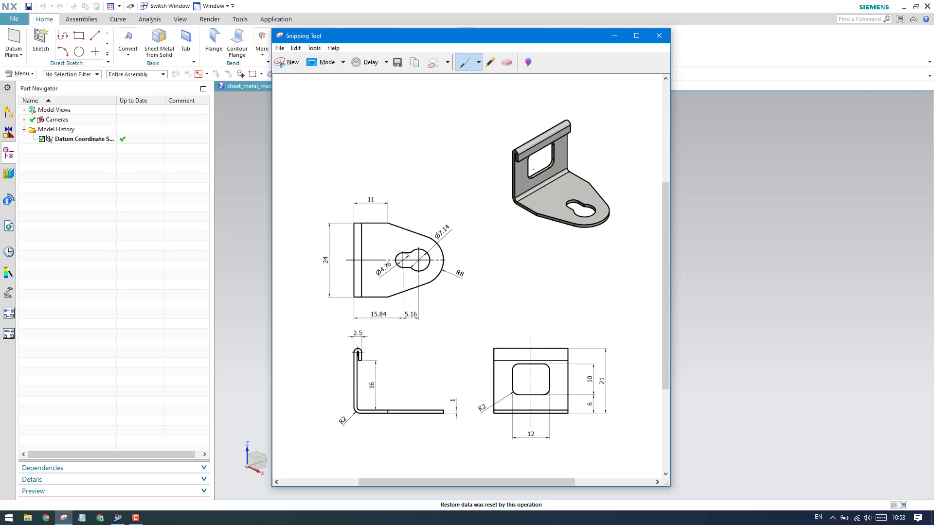
{"action": "left_click_drag", "start_coordinate": [567, 146], "coordinate": [610, 132]}
{"action": "mouse_move", "coordinate": [587, 185]}
{"action": "left_mouse_down"}
{"action": "mouse_move", "coordinate": [594, 195]}
{"action": "mouse_move", "coordinate": [617, 175]}
{"action": "left_mouse_up"}
{"action": "mouse_move", "coordinate": [565, 180]}
{"action": "left_mouse_down"}
{"action": "mouse_move", "coordinate": [526, 208]}
{"action": "mouse_move", "coordinate": [534, 235]}
{"action": "mouse_move", "coordinate": [572, 245]}
{"action": "mouse_move", "coordinate": [617, 231]}
{"action": "mouse_move", "coordinate": [623, 207]}
{"action": "mouse_move", "coordinate": [585, 179]}
{"action": "left_mouse_up"}
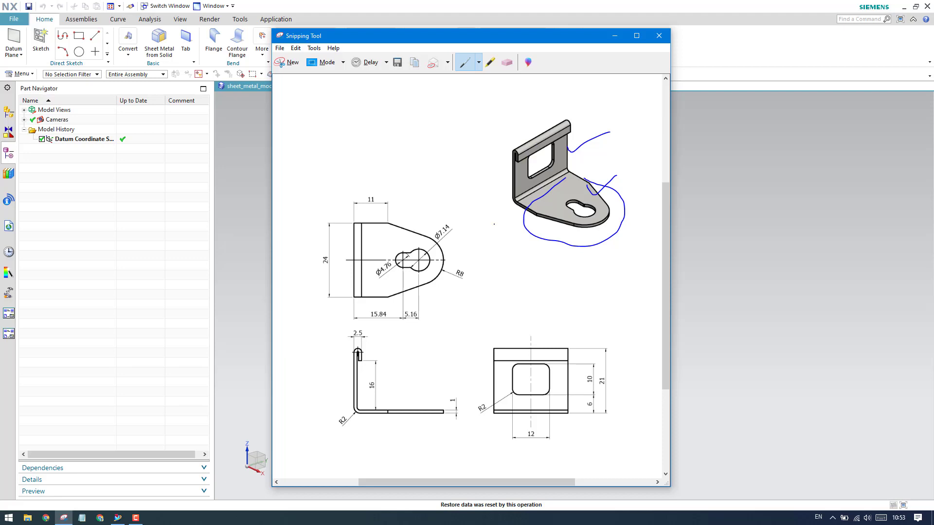
{"action": "left_click", "coordinate": [505, 65]}
{"action": "left_click", "coordinate": [556, 184]}
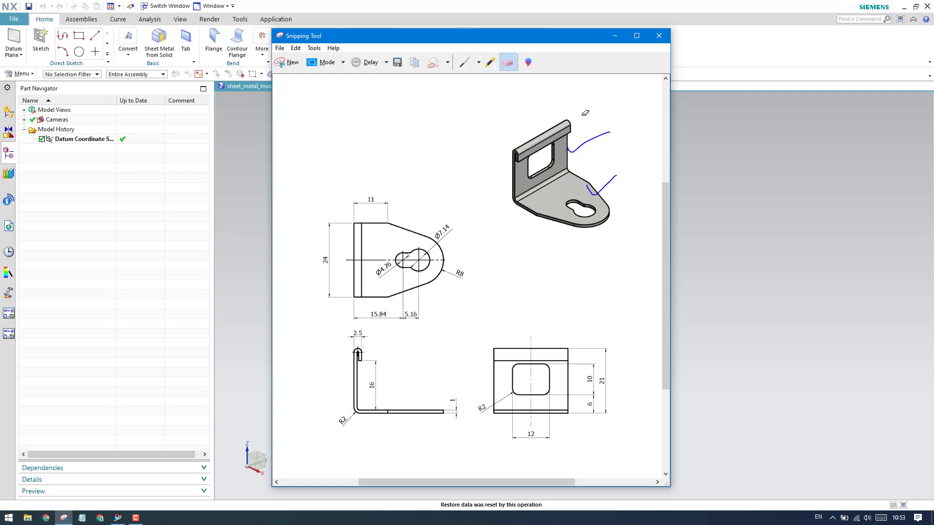
{"action": "left_click", "coordinate": [586, 137]}
{"action": "left_click", "coordinate": [464, 64]}
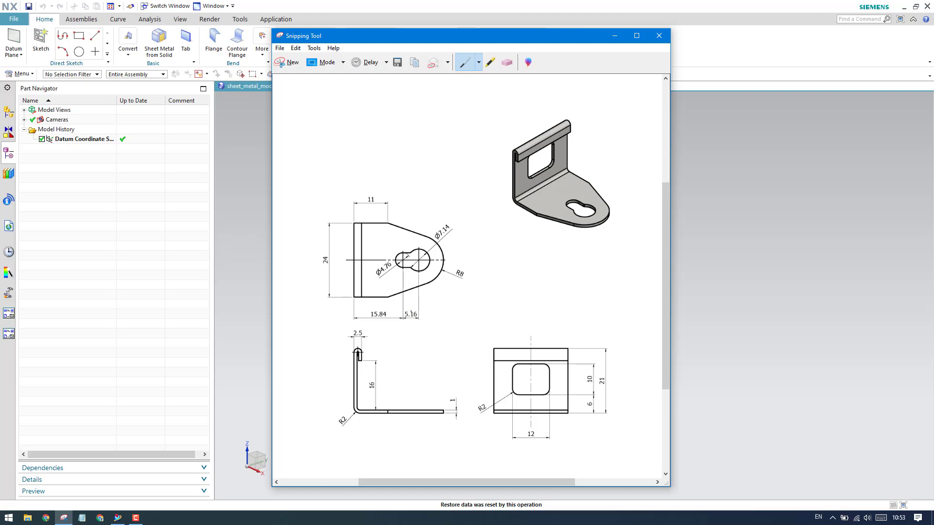
Create a sketch on the XY plane and check the bracket's top view in the reference drawing
{"action": "left_click", "coordinate": [232, 193]}
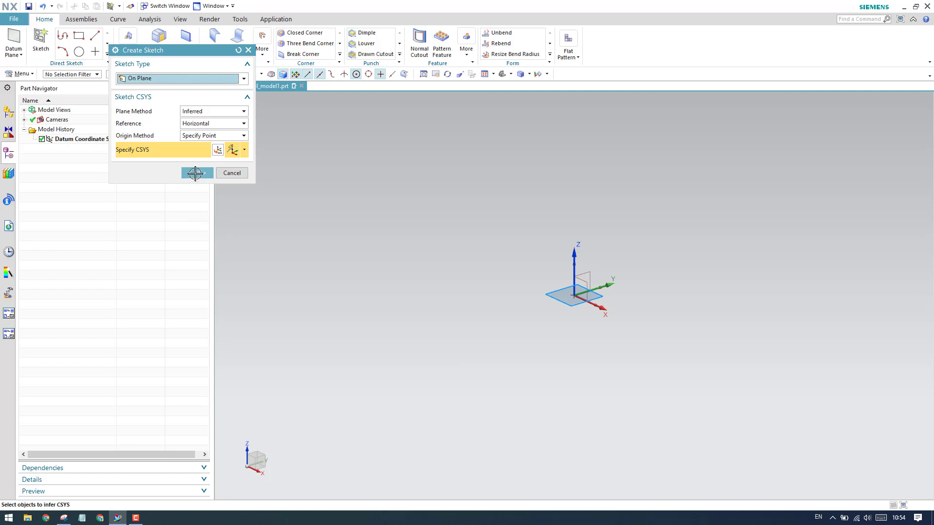
{"action": "left_click", "coordinate": [195, 173]}
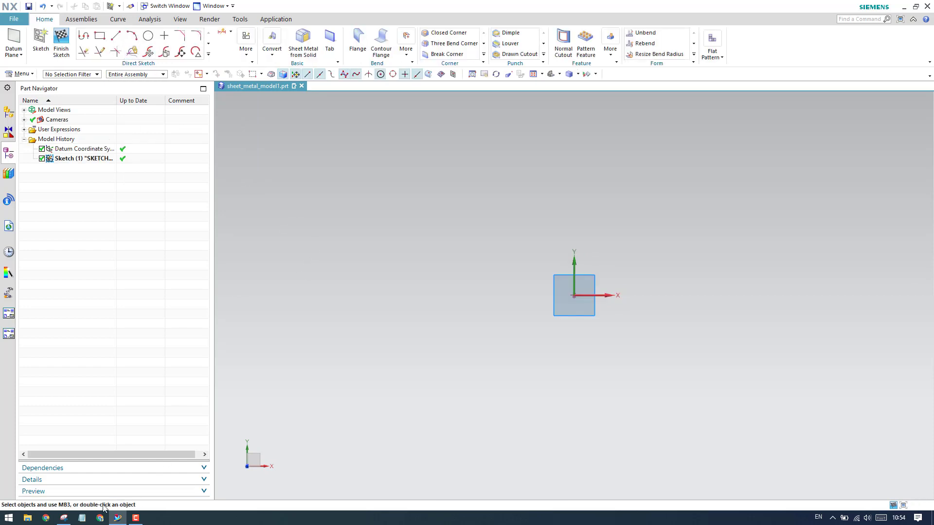
{"action": "left_click", "coordinate": [64, 517]}
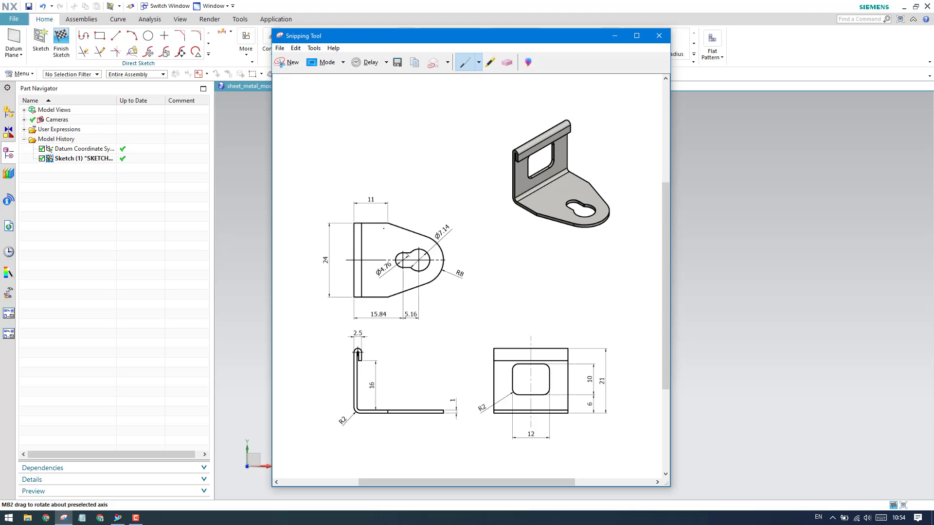
{"action": "left_click", "coordinate": [614, 36]}
Draw a vertical line about 63 mm long on the Y axis and a horizontal line extending in positive X from each end
{"action": "left_click", "coordinate": [115, 38]}
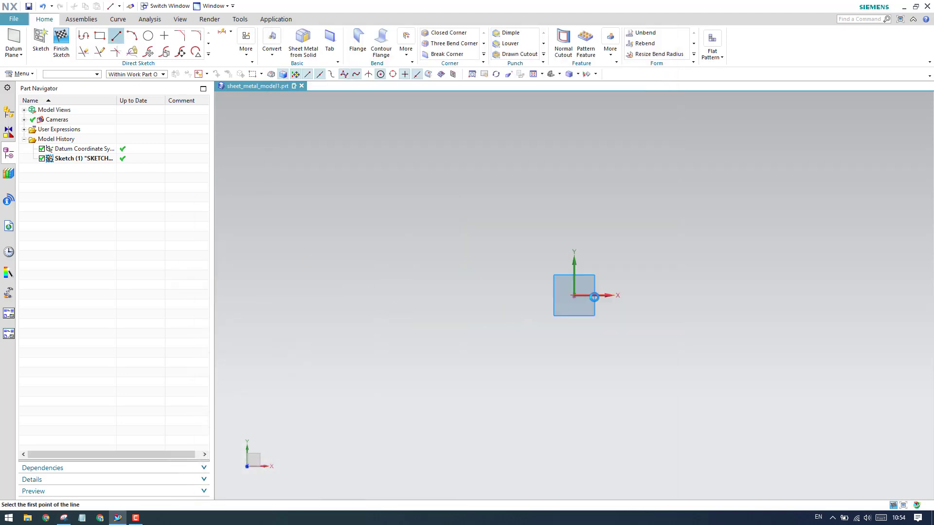
{"action": "left_click", "coordinate": [574, 246]}
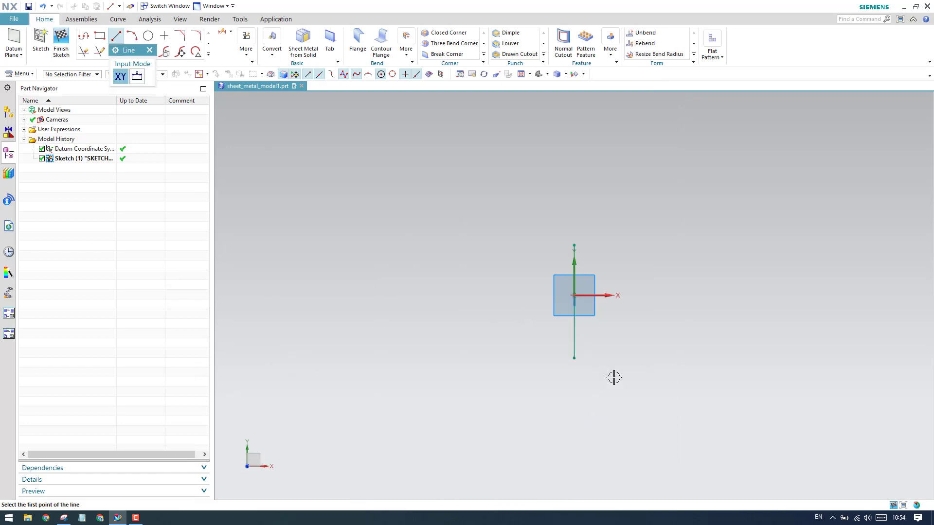
{"action": "left_click", "coordinate": [573, 358]}
{"action": "left_click", "coordinate": [574, 358]}
{"action": "left_click", "coordinate": [643, 358]}
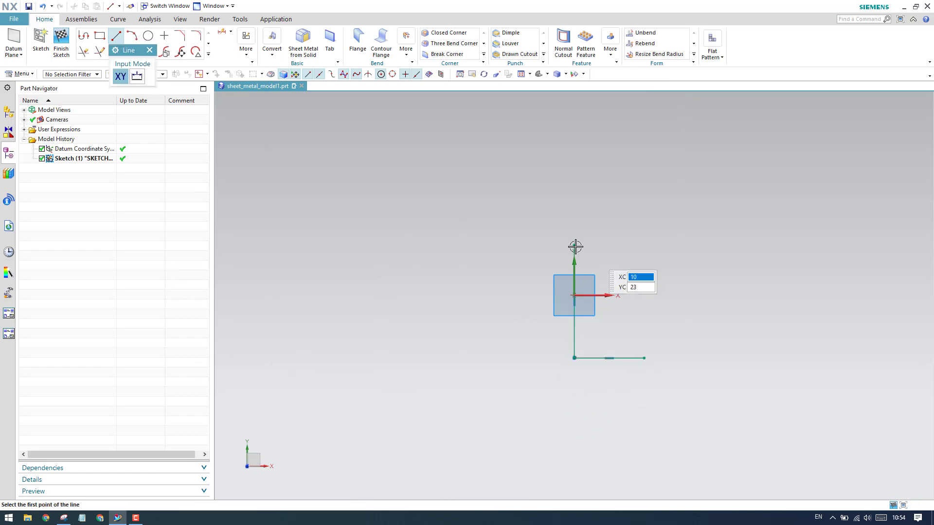
{"action": "left_click", "coordinate": [574, 244]}
{"action": "left_click", "coordinate": [644, 244]}
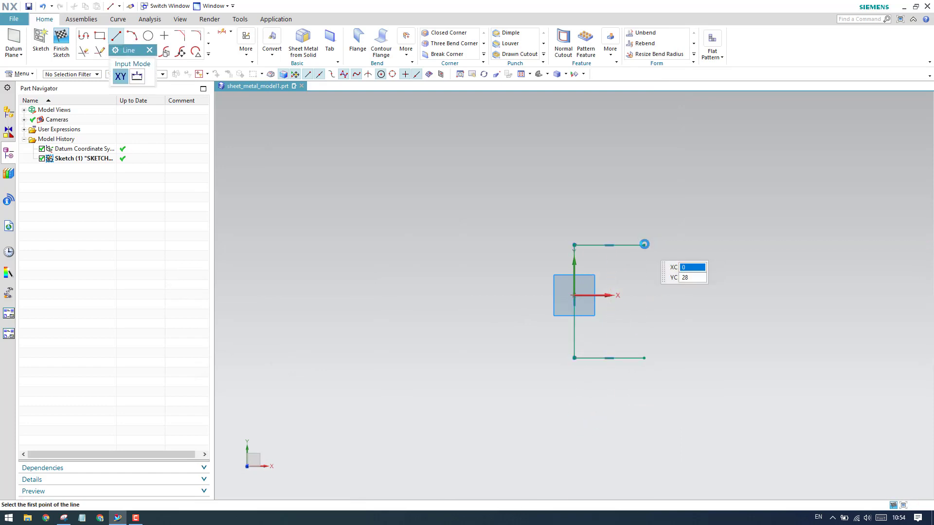
{"action": "key", "text": "Escape"}
Constrain the two horizontal lines to equal length
{"action": "key", "text": "c"}
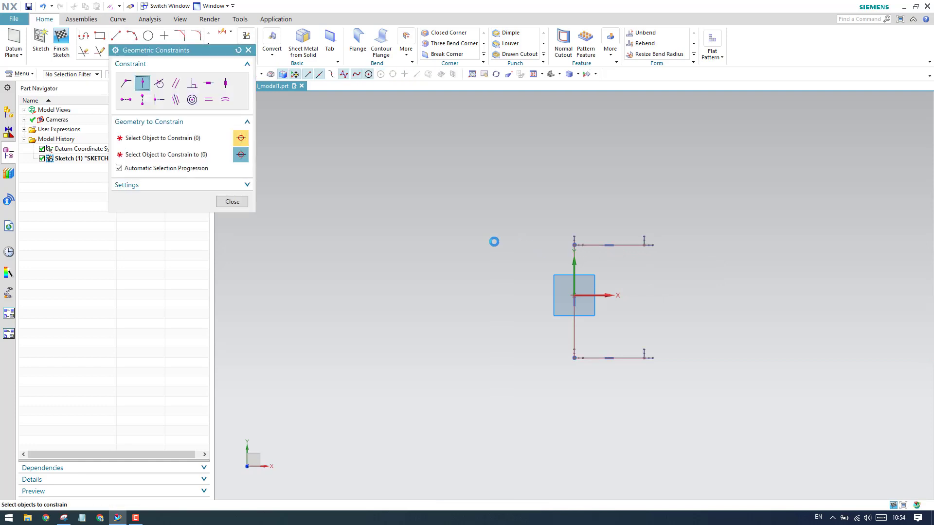
{"action": "left_click", "coordinate": [615, 244]}
{"action": "left_click", "coordinate": [619, 357]}
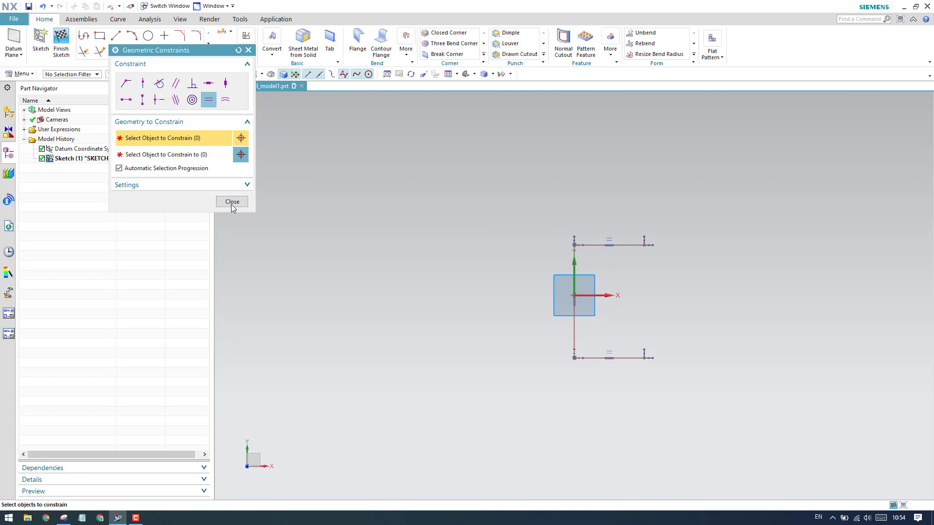
{"action": "left_click", "coordinate": [232, 201]}
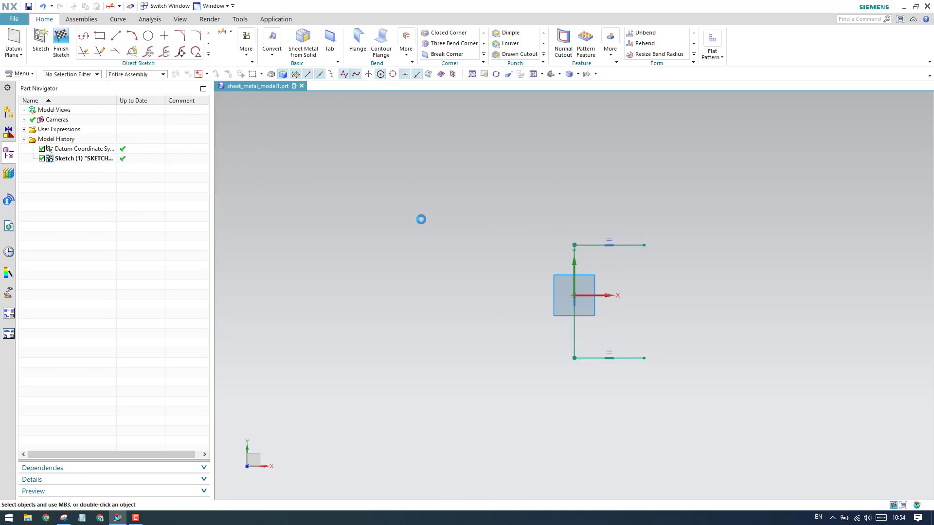
Dimension the vertical line's length as 24 mm
{"action": "key", "text": "d"}
{"action": "left_click", "coordinate": [575, 267]}
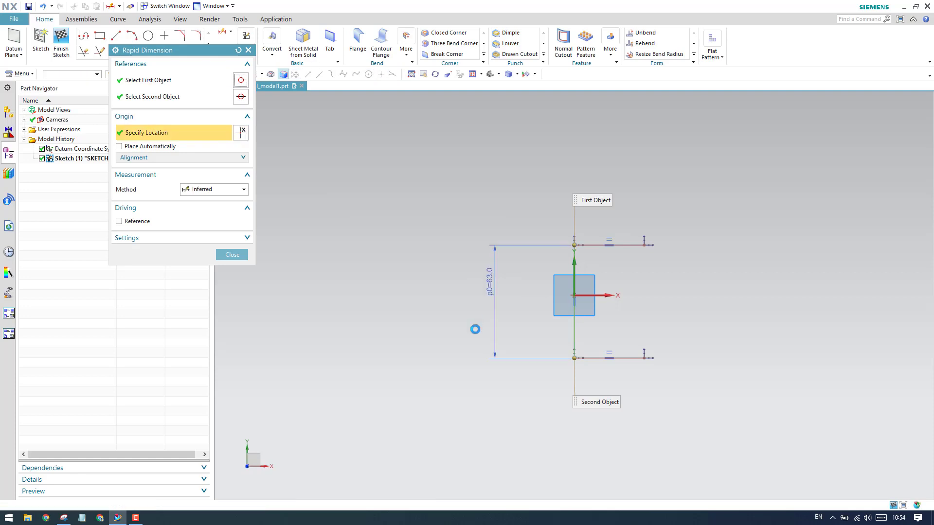
{"action": "left_click", "coordinate": [475, 329]}
{"action": "type", "text": "24"}
{"action": "key", "text": "Return"}
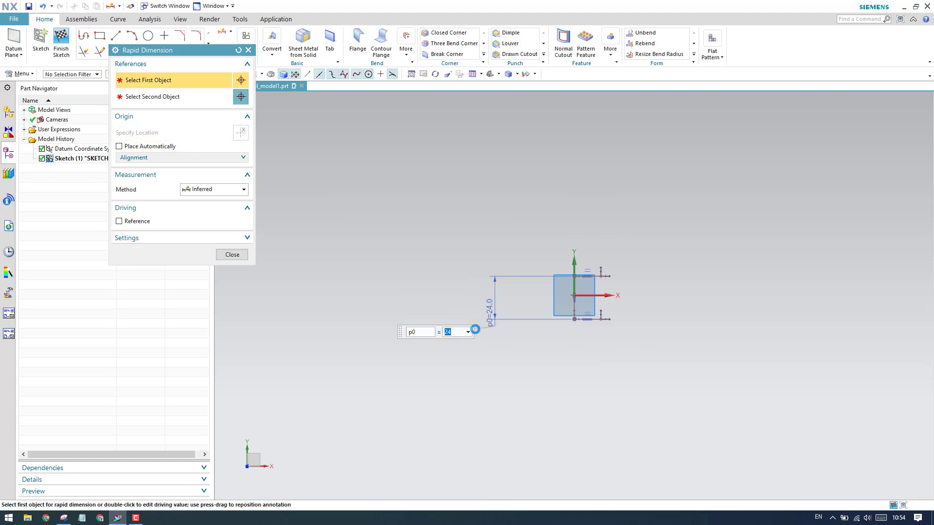
{"action": "scroll", "coordinate": [525, 314], "scroll_direction": "up", "scroll_amount": 6}
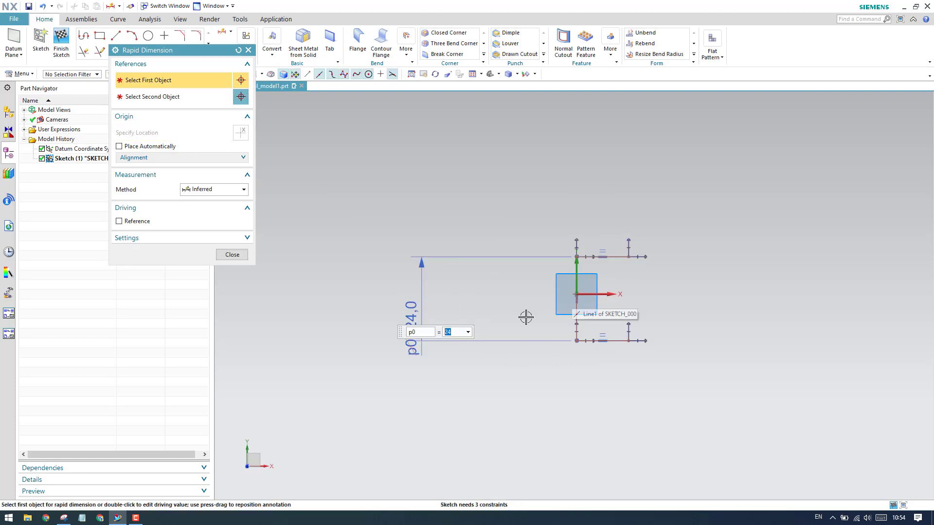
{"action": "left_click", "coordinate": [232, 254]}
Dimension the lower horizontal line's length as 11 mm, taking the value from the reference drawing
{"action": "scroll", "coordinate": [663, 327], "scroll_direction": "down", "scroll_amount": 3}
{"action": "scroll", "coordinate": [663, 327], "scroll_direction": "up", "scroll_amount": 3}
{"action": "key", "text": "d"}
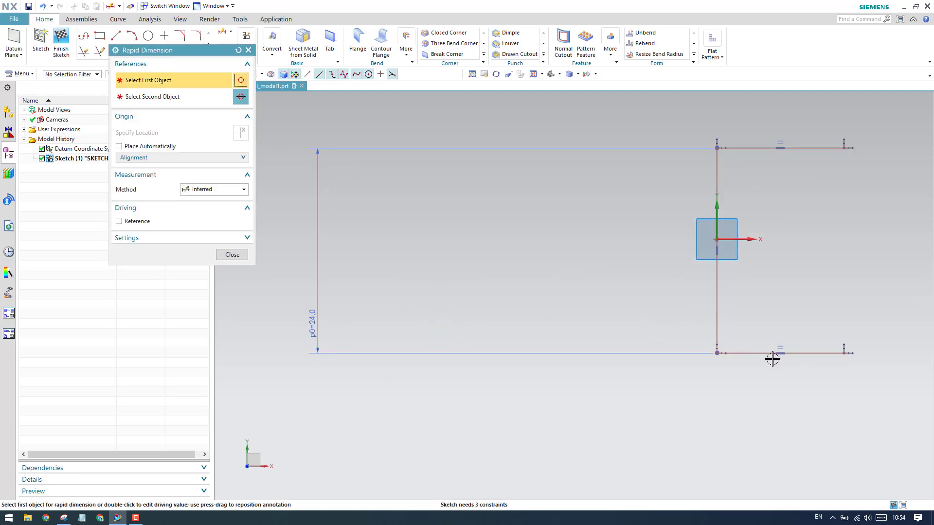
{"action": "left_click", "coordinate": [754, 352]}
{"action": "left_click", "coordinate": [732, 483]}
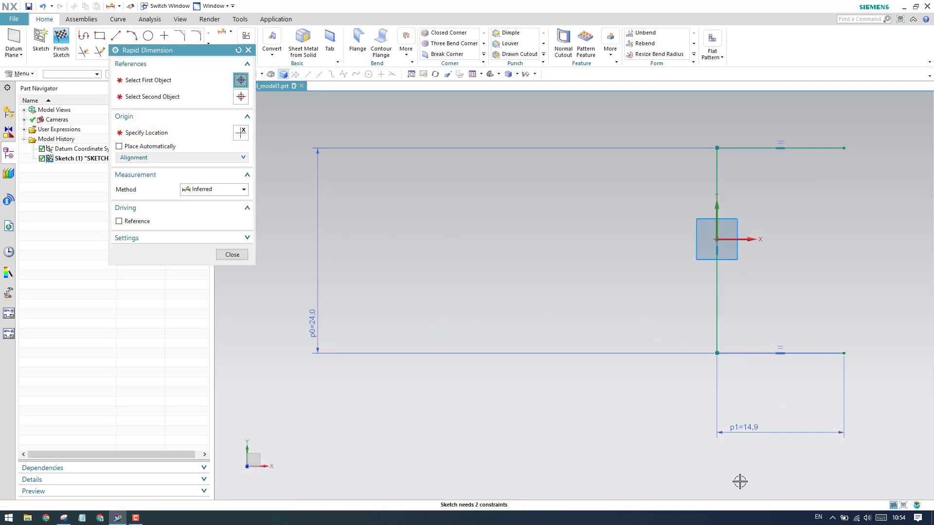
{"action": "left_click", "coordinate": [64, 518]}
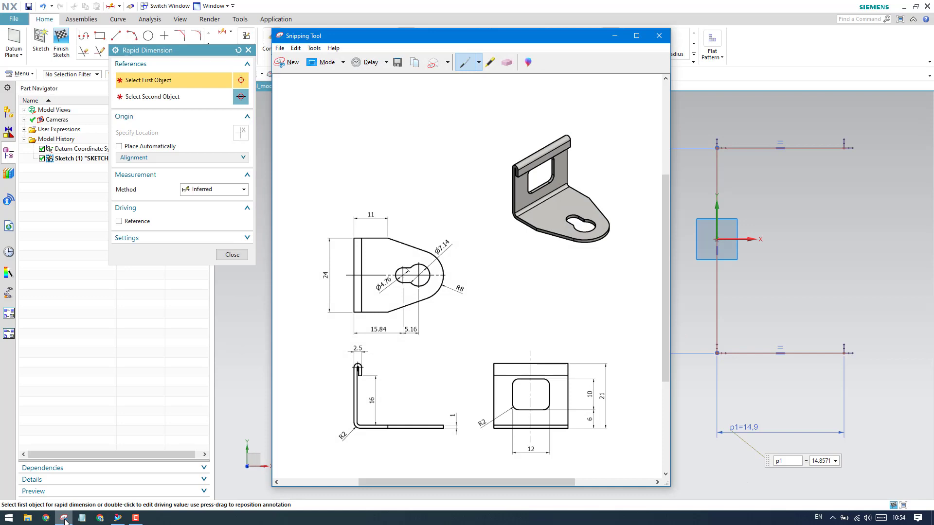
{"action": "left_click", "coordinate": [63, 518]}
{"action": "type", "text": "11"}
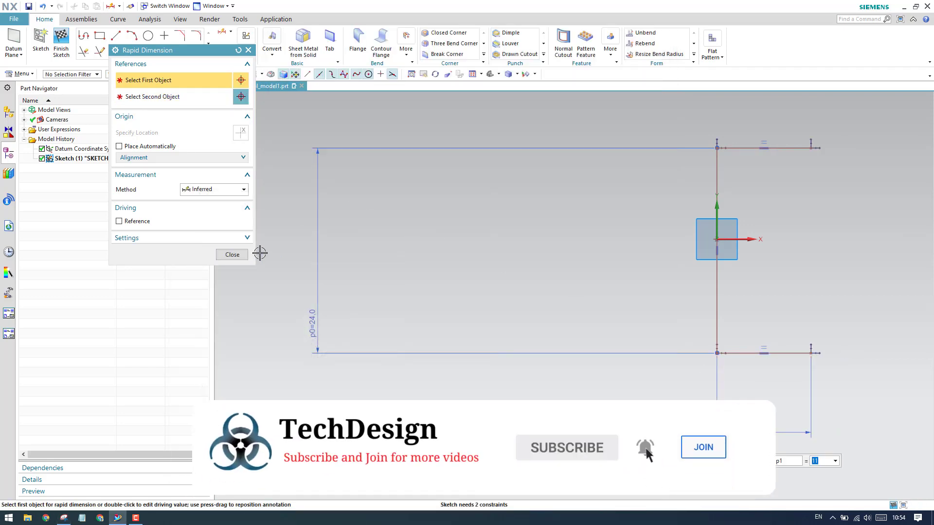
{"action": "left_click", "coordinate": [237, 256]}
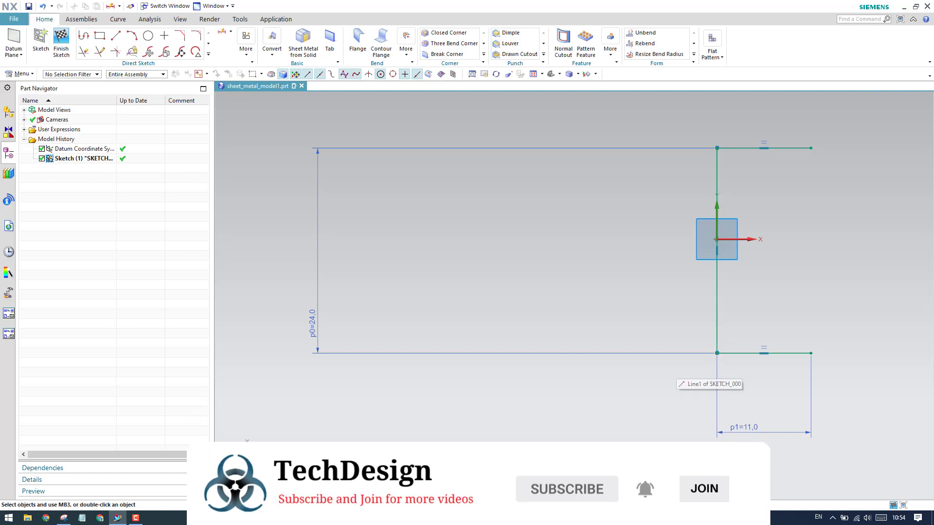
Move the profile off the Y axis, then constrain the vertical line's midpoint to lie on both the X and Y axes
{"action": "mouse_move", "coordinate": [716, 354]}
{"action": "left_mouse_down"}
{"action": "mouse_move", "coordinate": [575, 365]}
{"action": "mouse_move", "coordinate": [581, 352]}
{"action": "mouse_move", "coordinate": [780, 340]}
{"action": "mouse_move", "coordinate": [556, 336]}
{"action": "mouse_move", "coordinate": [587, 351]}
{"action": "left_mouse_up"}
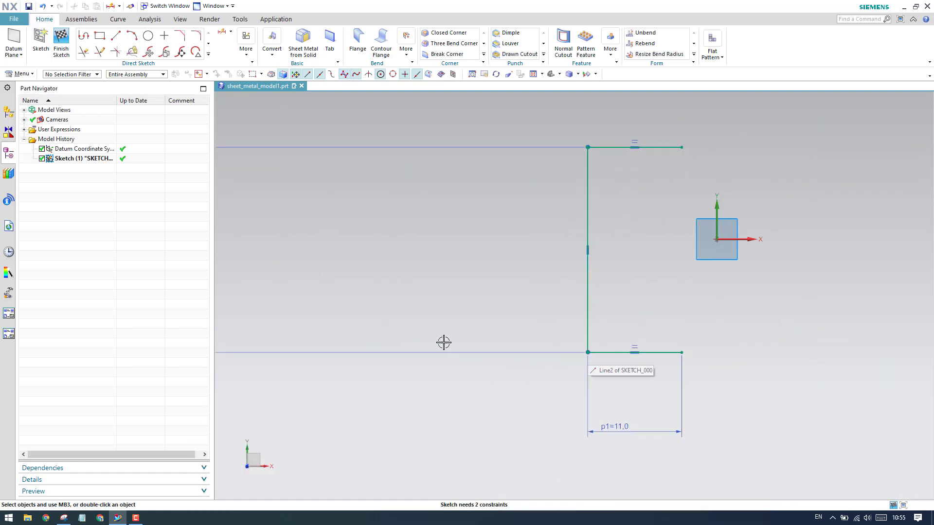
{"action": "key", "text": "c"}
{"action": "left_click", "coordinate": [142, 83]}
{"action": "left_click", "coordinate": [587, 250]}
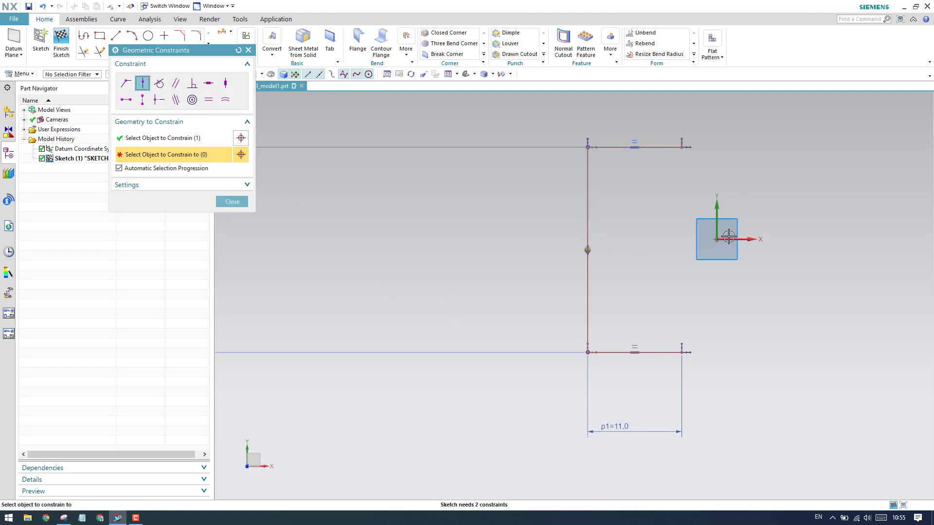
{"action": "left_click", "coordinate": [722, 238]}
{"action": "left_click", "coordinate": [589, 236]}
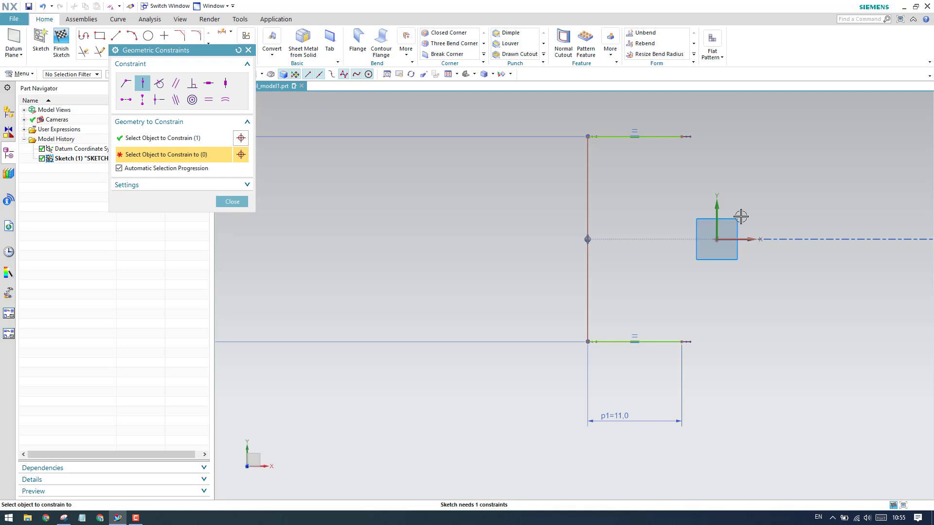
{"action": "left_click", "coordinate": [717, 208]}
{"action": "left_click", "coordinate": [231, 201]}
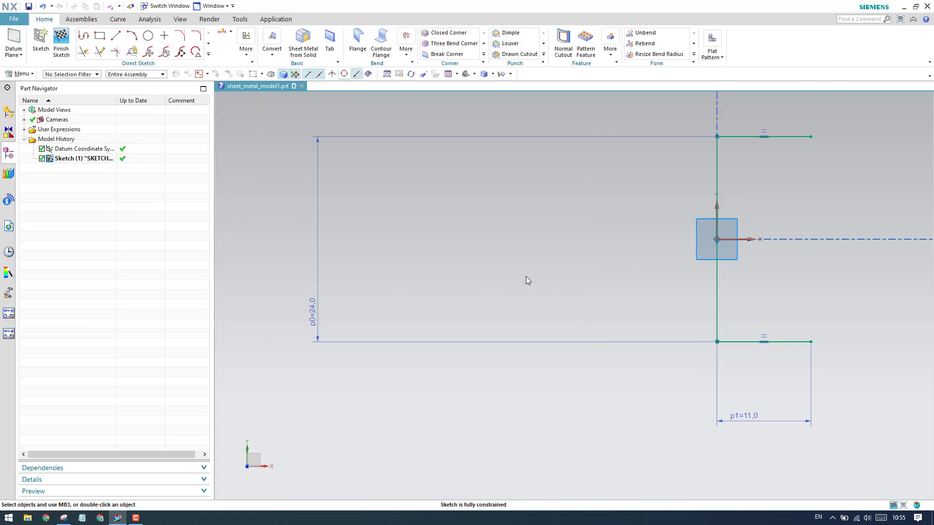
{"action": "scroll", "coordinate": [535, 267], "scroll_direction": "down", "scroll_amount": 4}
{"action": "scroll", "coordinate": [663, 252], "scroll_direction": "up", "scroll_amount": 4}
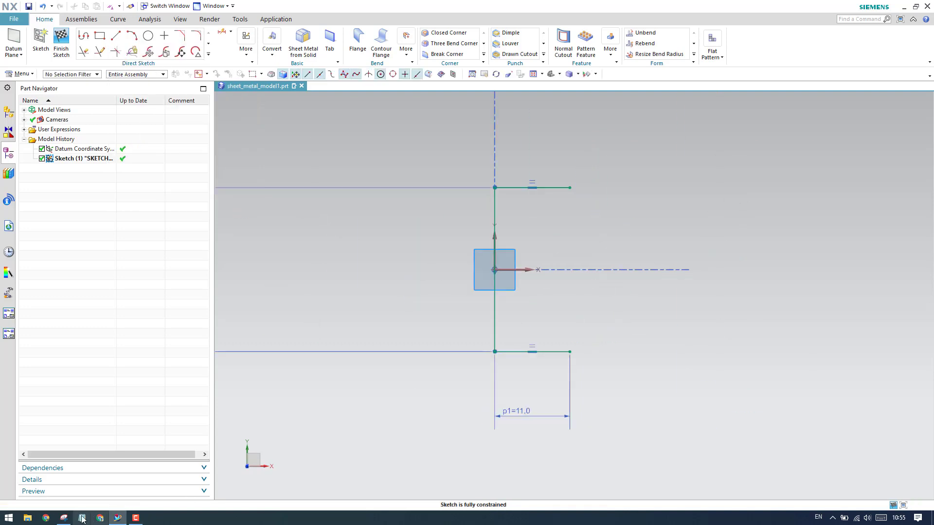
Using the reference drawing's R8 arc, sketch a 16 mm diameter circle about 32 mm from the origin, near the X axis
{"action": "left_click", "coordinate": [64, 518]}
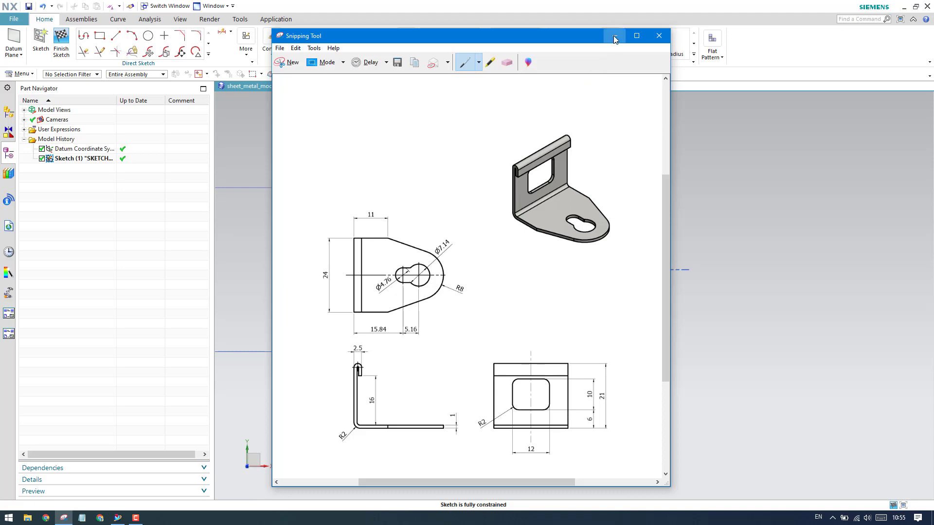
{"action": "key", "text": "o"}
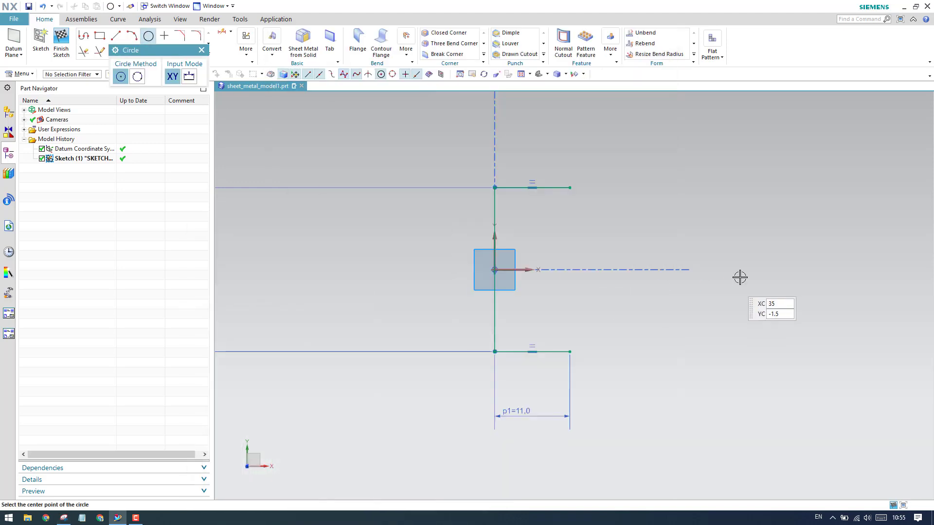
{"action": "left_click", "coordinate": [712, 269]}
{"action": "type", "text": "16"}
{"action": "key", "text": "Return"}
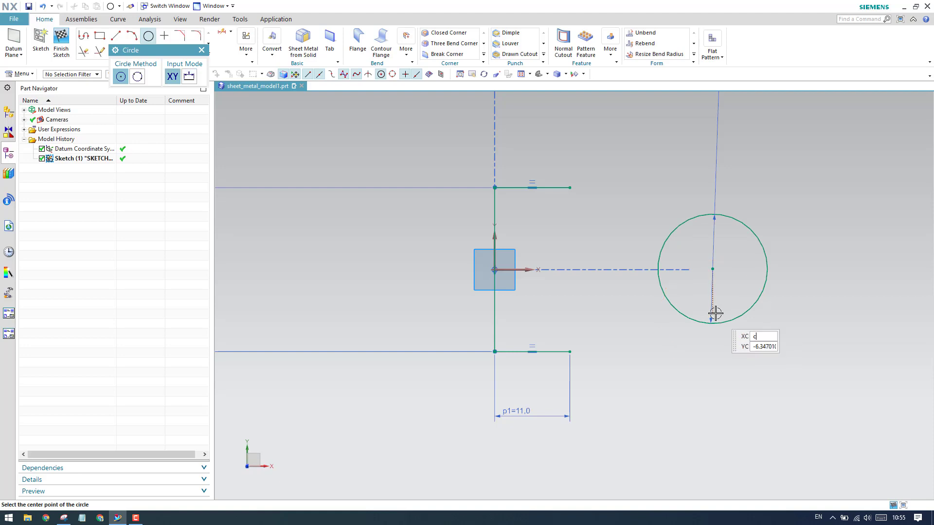
Constrain the circle's center to lie on the X axis
{"action": "key", "text": "Escape"}
{"action": "key", "text": "c"}
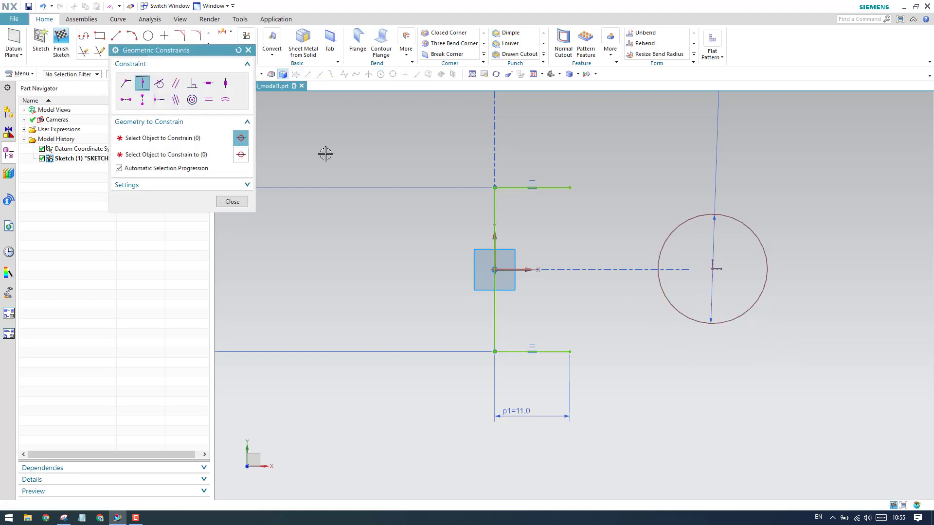
{"action": "left_click", "coordinate": [712, 268]}
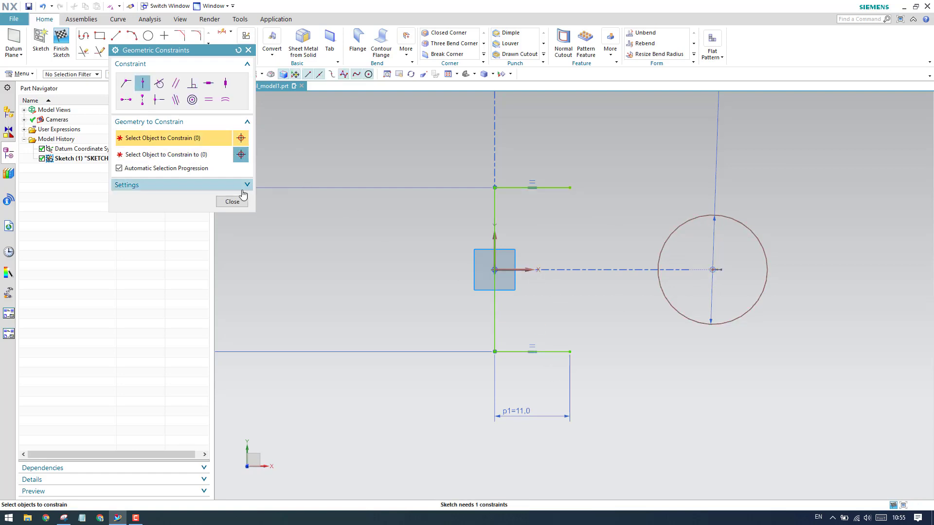
{"action": "left_click", "coordinate": [232, 202]}
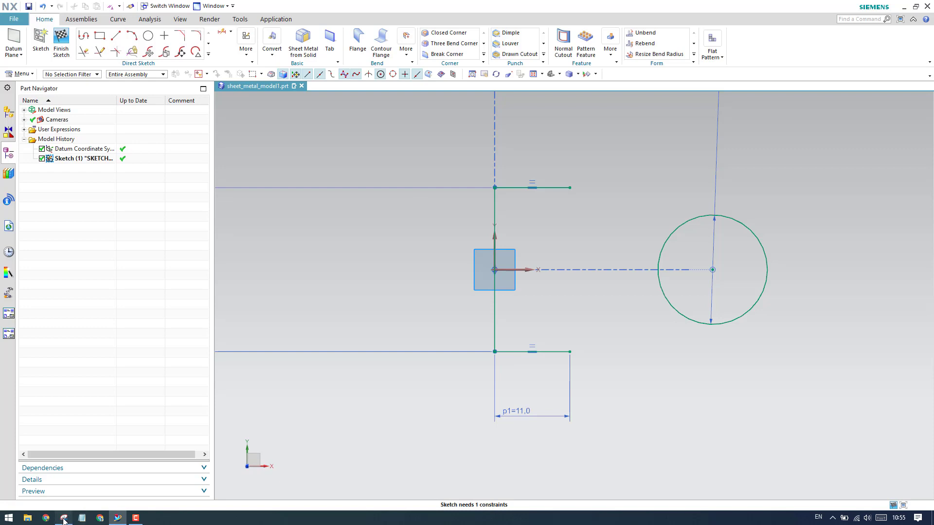
Dimension the distance from the origin to the circle's center as 21.0 mm, adding the two hole offsets from the reference drawing
{"action": "left_click", "coordinate": [82, 517]}
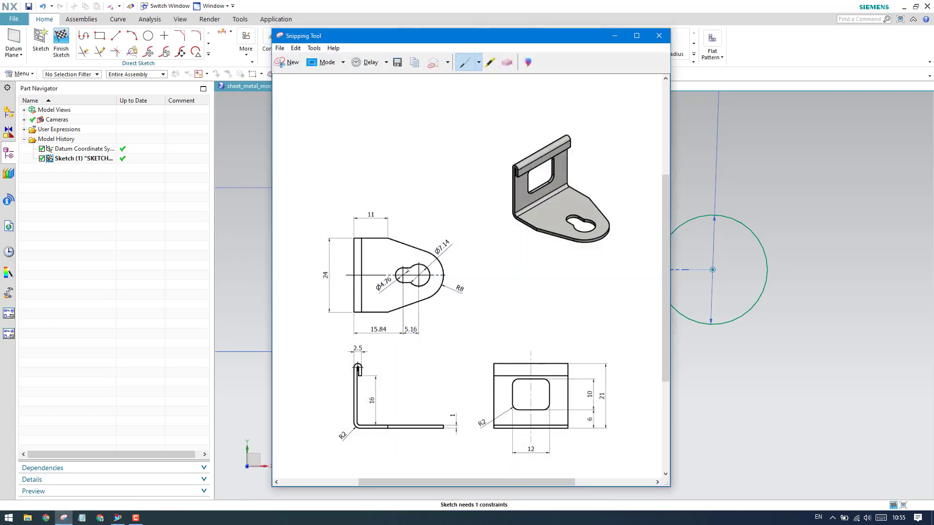
{"action": "mouse_move", "coordinate": [538, 39]}
{"action": "left_mouse_down"}
{"action": "mouse_move", "coordinate": [363, 45]}
{"action": "mouse_move", "coordinate": [305, 86]}
{"action": "left_mouse_up"}
{"action": "left_click", "coordinate": [517, 300]}
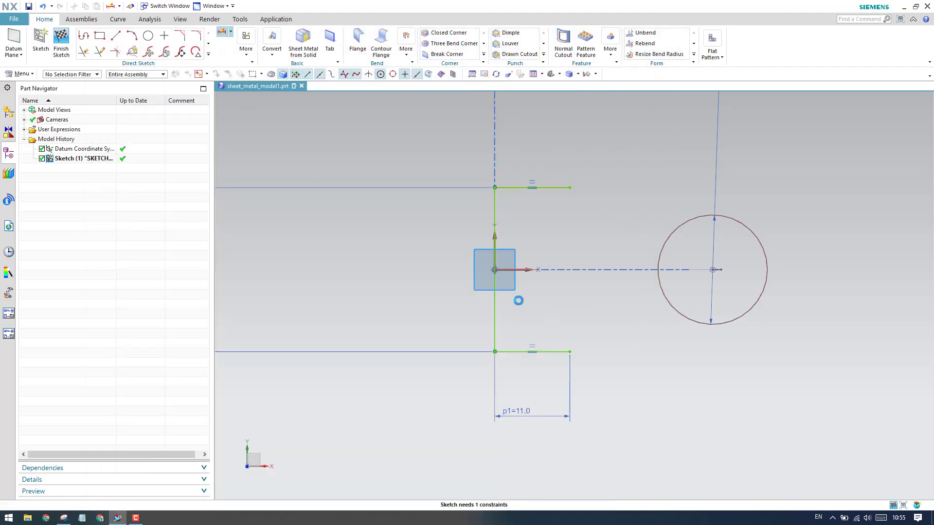
{"action": "key", "text": "d"}
{"action": "left_click", "coordinate": [494, 270]}
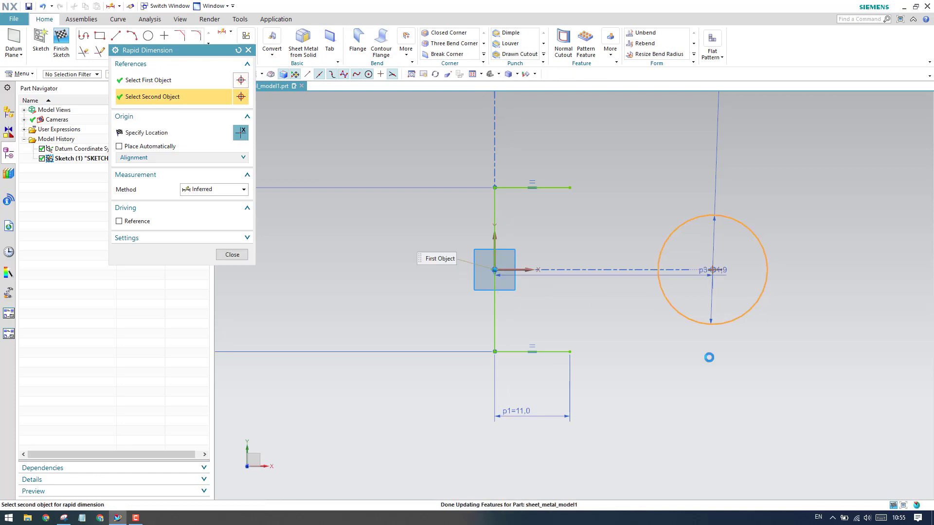
{"action": "left_click", "coordinate": [709, 321]}
{"action": "left_click", "coordinate": [596, 444]}
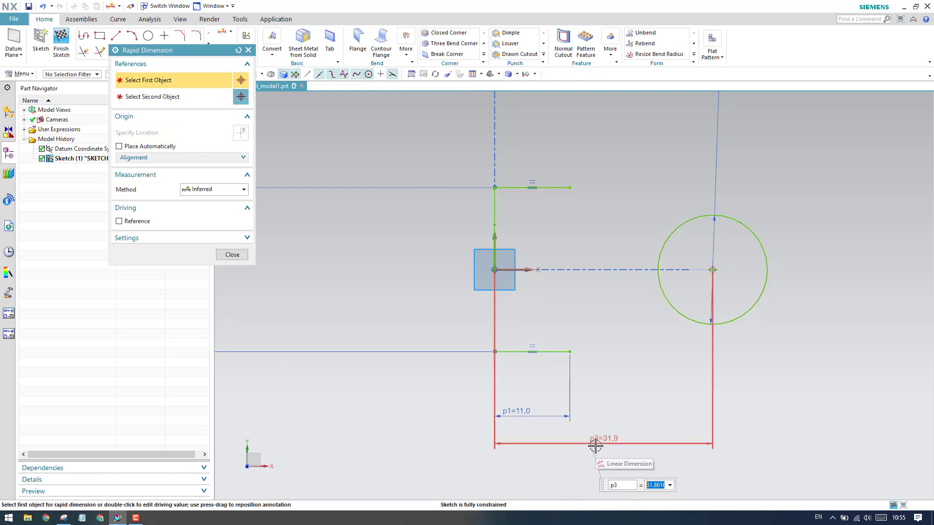
{"action": "type", "text": "15.84+"}
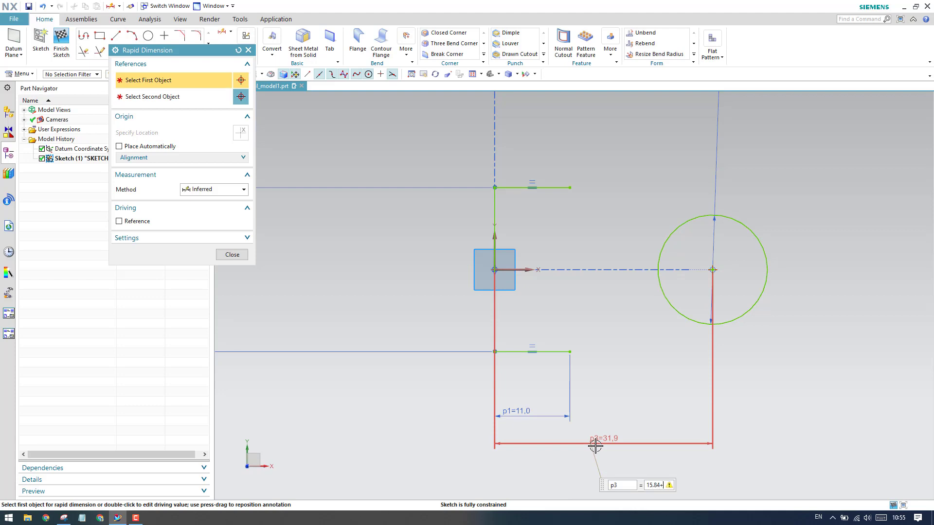
{"action": "left_click", "coordinate": [64, 518]}
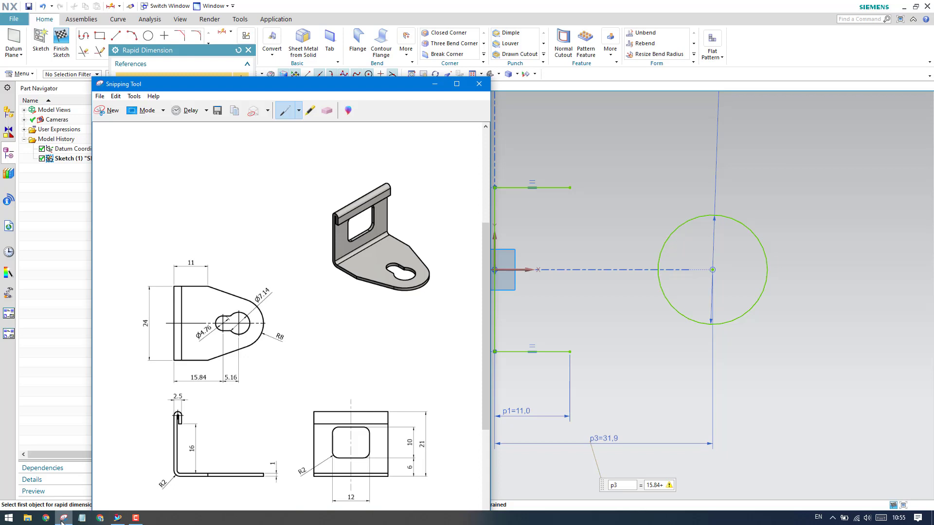
{"action": "left_click", "coordinate": [63, 518]}
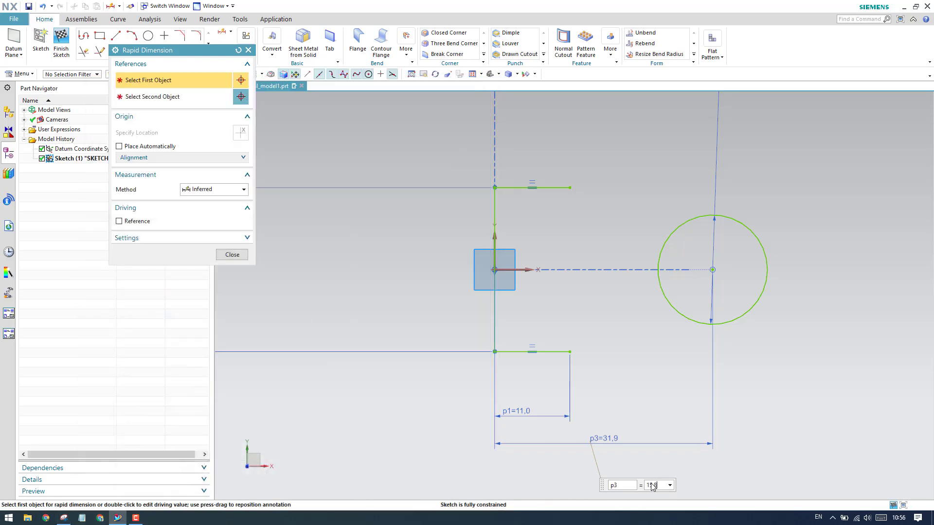
{"action": "type", "text": "5.85+"}
{"action": "key", "text": "Return"}
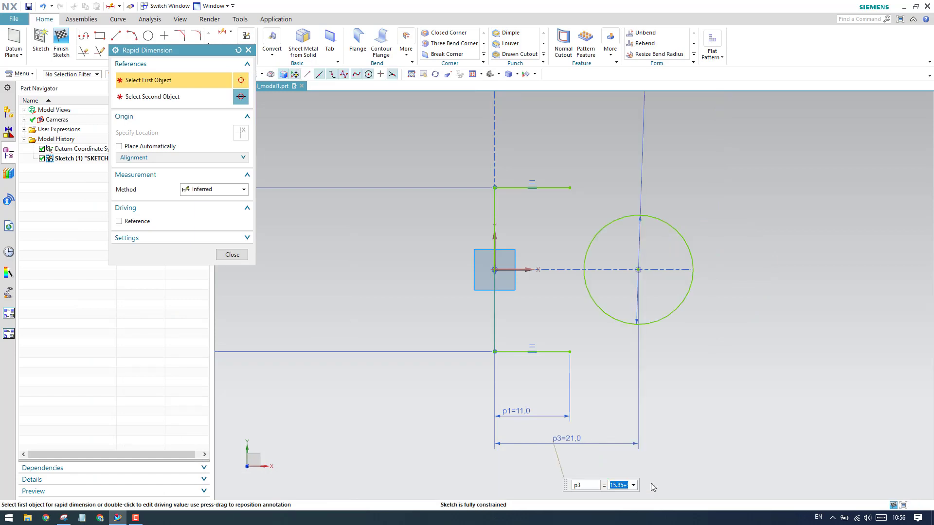
{"action": "left_click", "coordinate": [232, 255]}
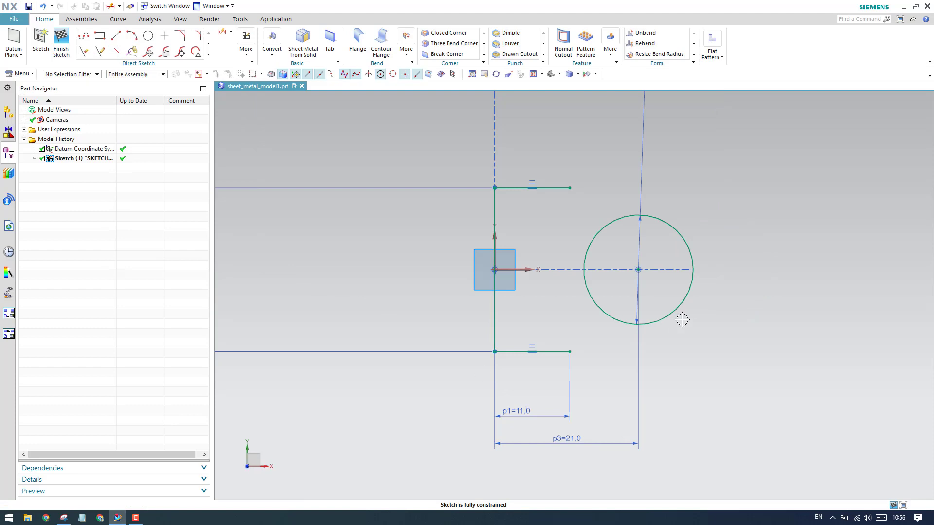
Draw a slanted line from the free end of each horizontal line, extending past the circle on either side
{"action": "scroll", "coordinate": [679, 318], "scroll_direction": "up", "scroll_amount": 2}
{"action": "key", "text": "l"}
{"action": "left_click", "coordinate": [64, 518]}
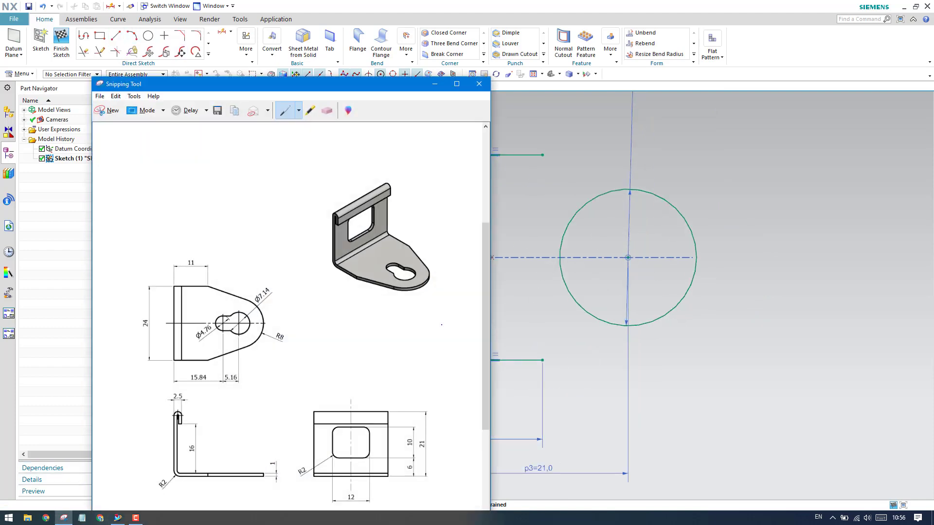
{"action": "left_click", "coordinate": [422, 71]}
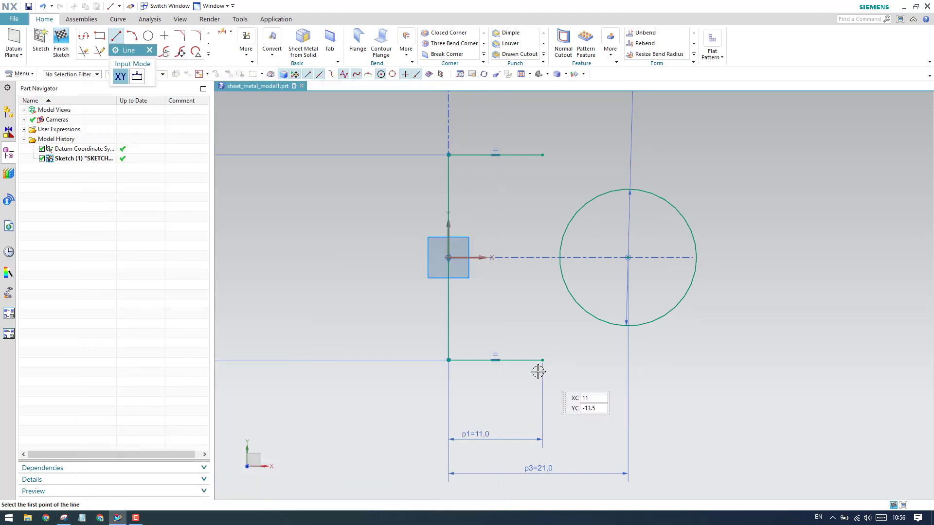
{"action": "left_click", "coordinate": [542, 360]}
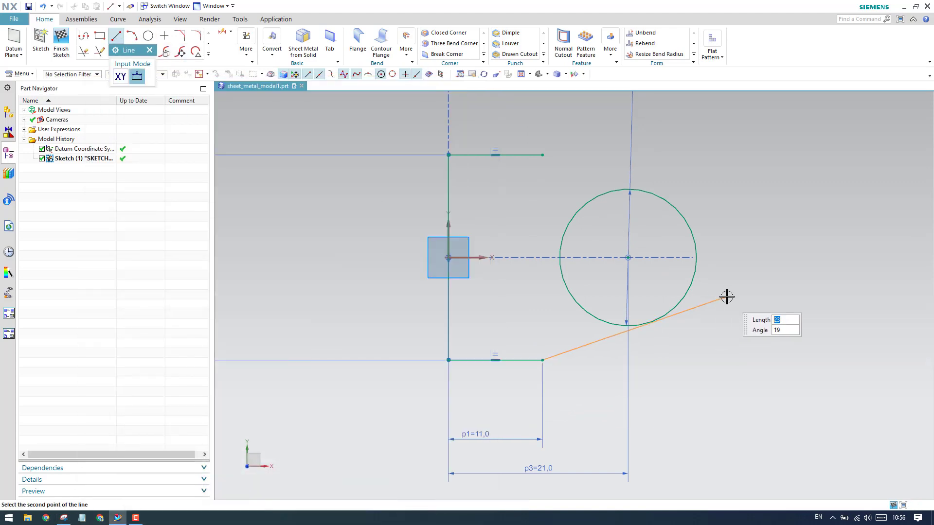
{"action": "left_click", "coordinate": [733, 313]}
{"action": "left_click", "coordinate": [542, 154]}
{"action": "left_click", "coordinate": [781, 197]}
{"action": "key", "text": "Escape"}
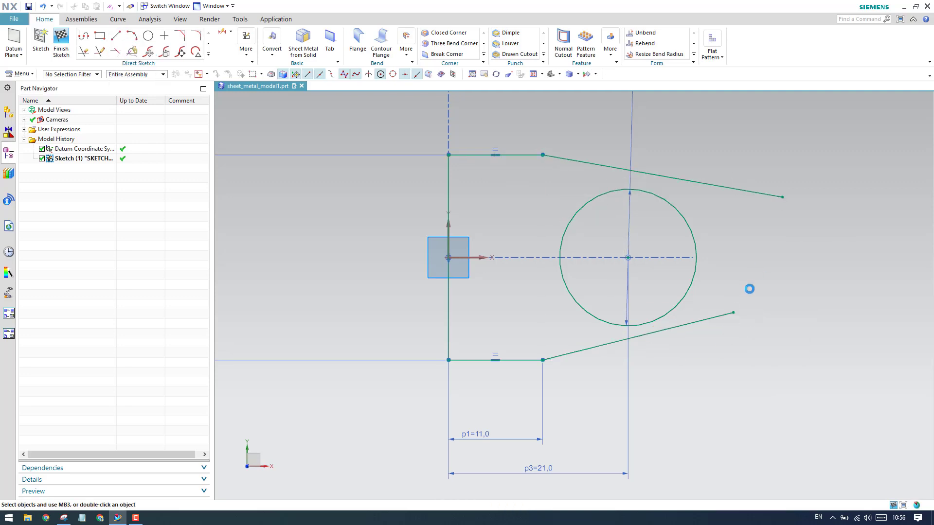
Constrain both slanted lines tangent to the circle
{"action": "key", "text": "c"}
{"action": "left_click", "coordinate": [158, 83]}
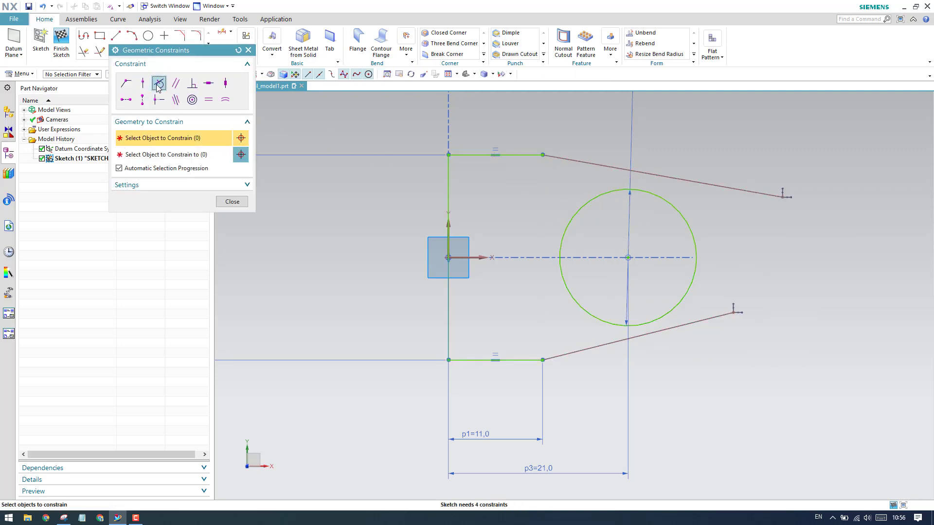
{"action": "left_click", "coordinate": [635, 191]}
{"action": "left_click", "coordinate": [655, 174]}
{"action": "left_click", "coordinate": [659, 318]}
{"action": "left_click", "coordinate": [661, 328]}
{"action": "left_click", "coordinate": [231, 201]}
Trim the slanted lines beyond their tangent points and remove the circle's inner arc to close the base plate outline
{"action": "key", "text": "t"}
{"action": "left_click", "coordinate": [690, 206]}
{"action": "left_click", "coordinate": [716, 298]}
{"action": "left_click", "coordinate": [561, 242]}
{"action": "left_click", "coordinate": [232, 152]}
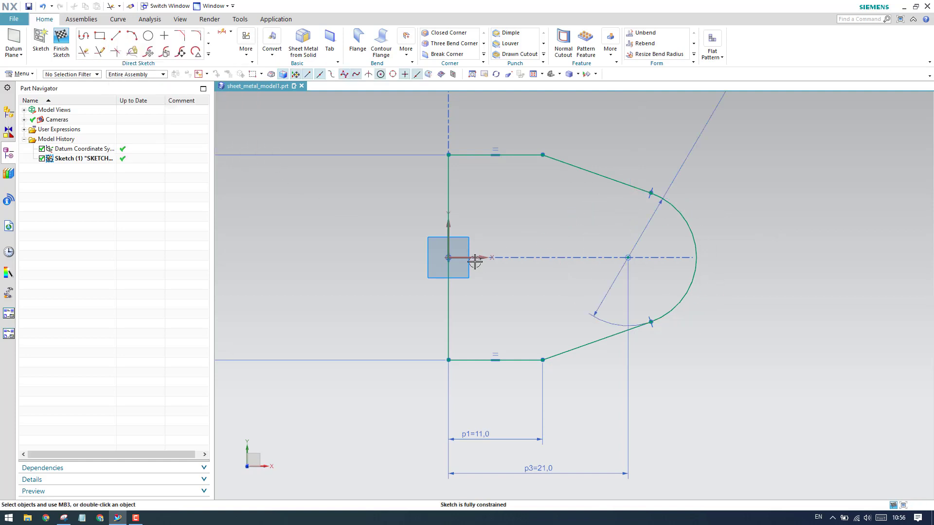
Sketch a 4.16 mm diameter circle on the X axis inside the outline, between the origin and the end arc's center
{"action": "scroll", "coordinate": [559, 223], "scroll_direction": "down", "scroll_amount": 2}
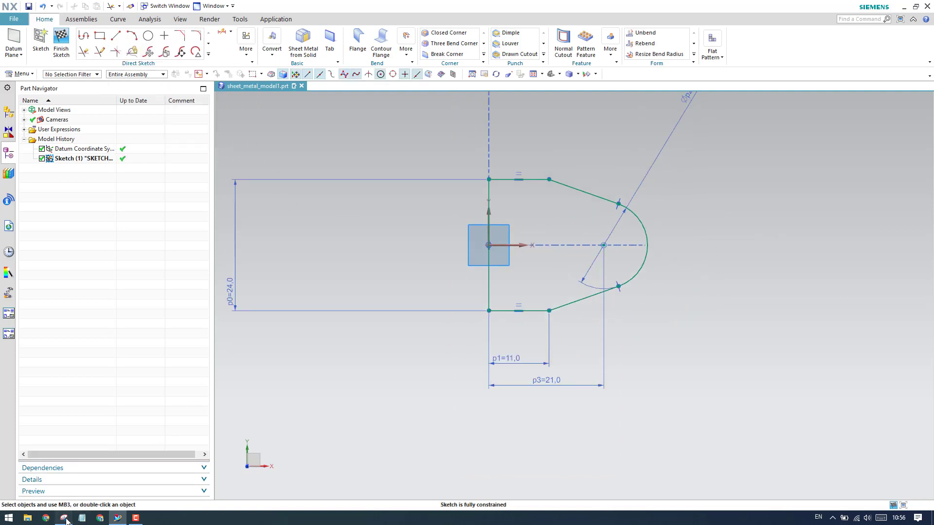
{"action": "left_click", "coordinate": [65, 518]}
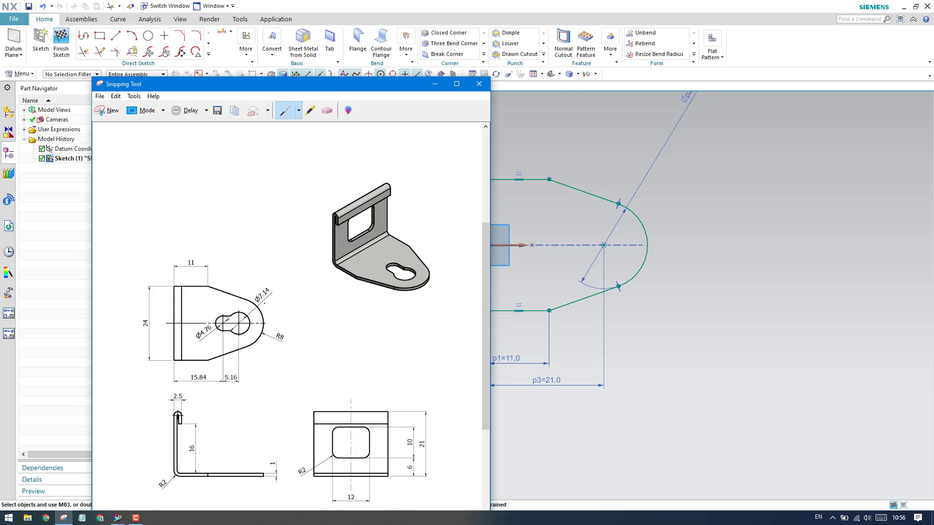
{"action": "left_click", "coordinate": [435, 84]}
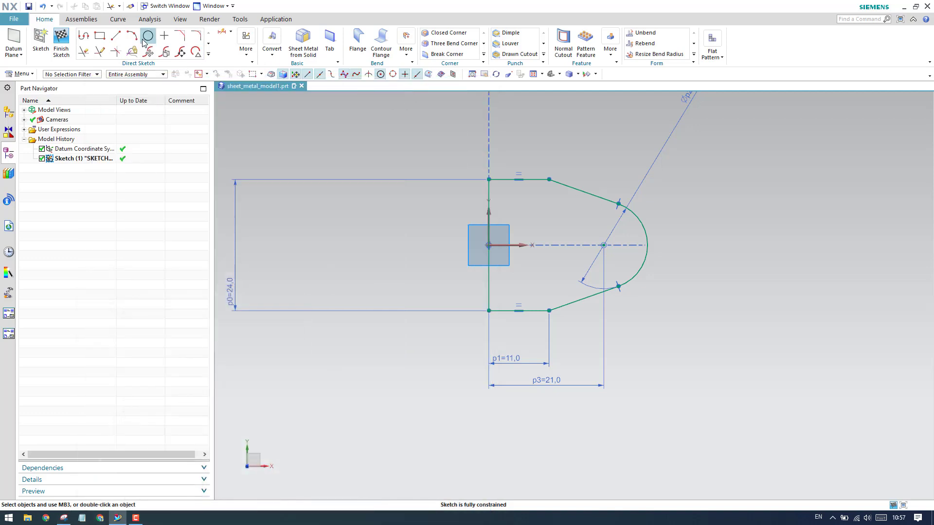
{"action": "left_click", "coordinate": [148, 35]}
{"action": "left_click", "coordinate": [553, 245]}
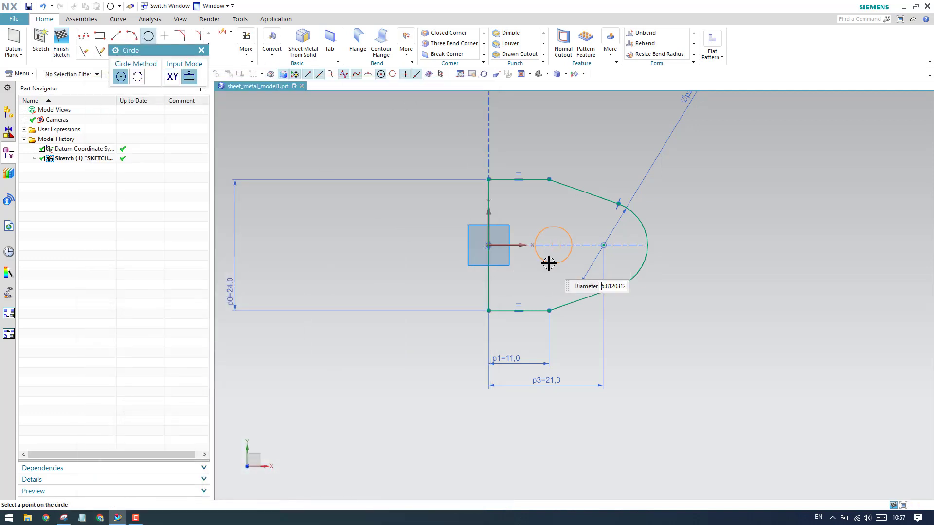
{"action": "key", "text": "Return"}
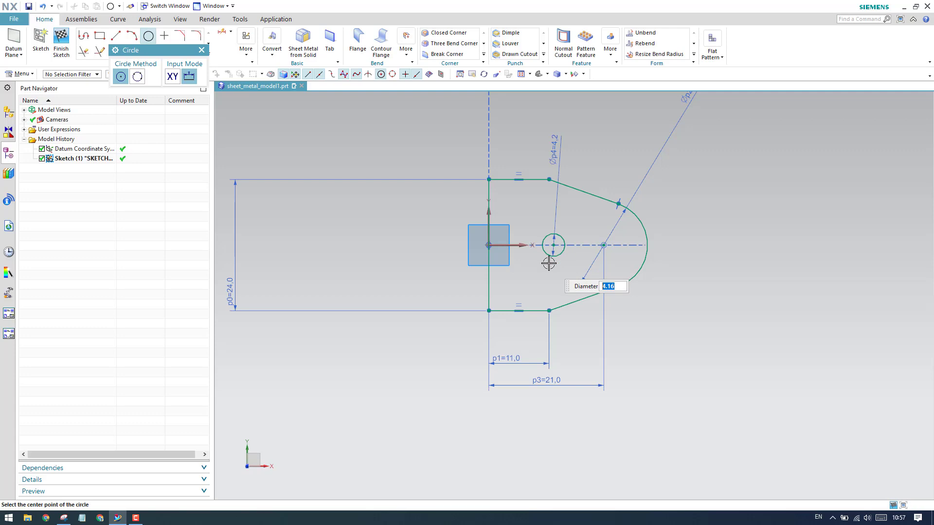
Check the small hole's size in the reference drawing and set the circle's diameter to 4.76 mm
{"action": "left_click", "coordinate": [65, 518]}
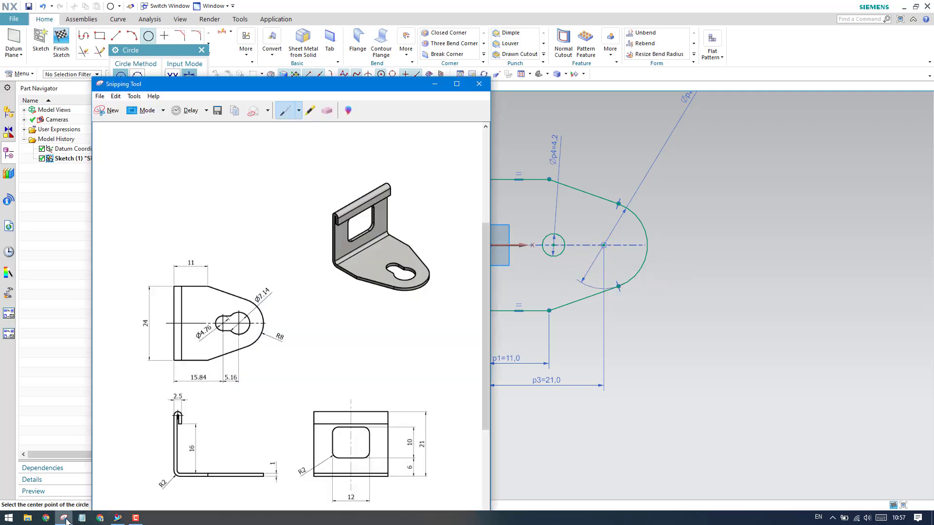
{"action": "left_click", "coordinate": [64, 518]}
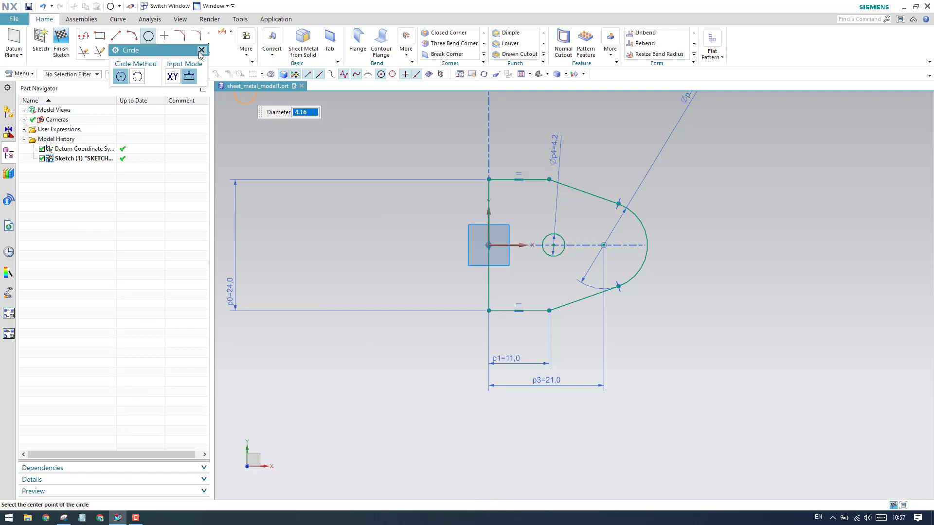
{"action": "key", "text": "Escape"}
{"action": "double_click", "coordinate": [550, 144]}
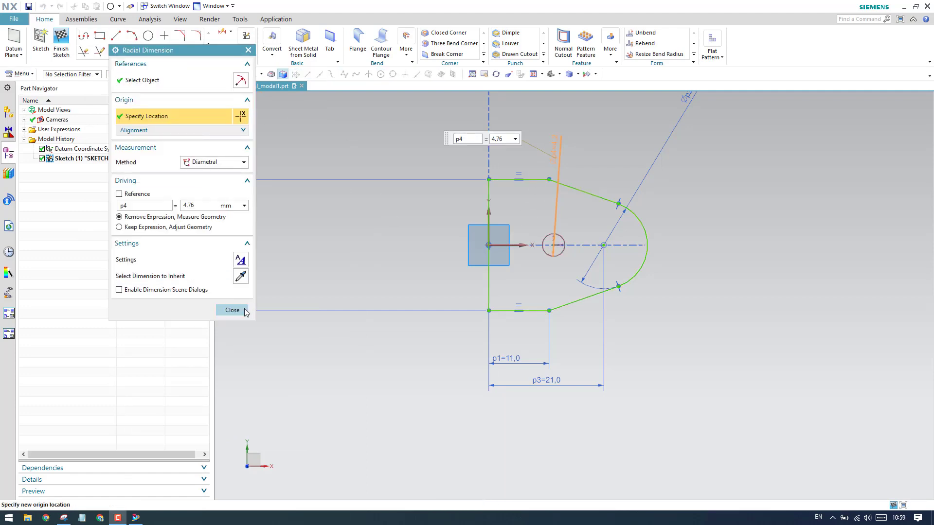
{"action": "left_click", "coordinate": [245, 311]}
Sketch a second circle with 7.14 mm diameter, from the reference drawing, near the X axis just short of the end arc's center
{"action": "left_click", "coordinate": [64, 518]}
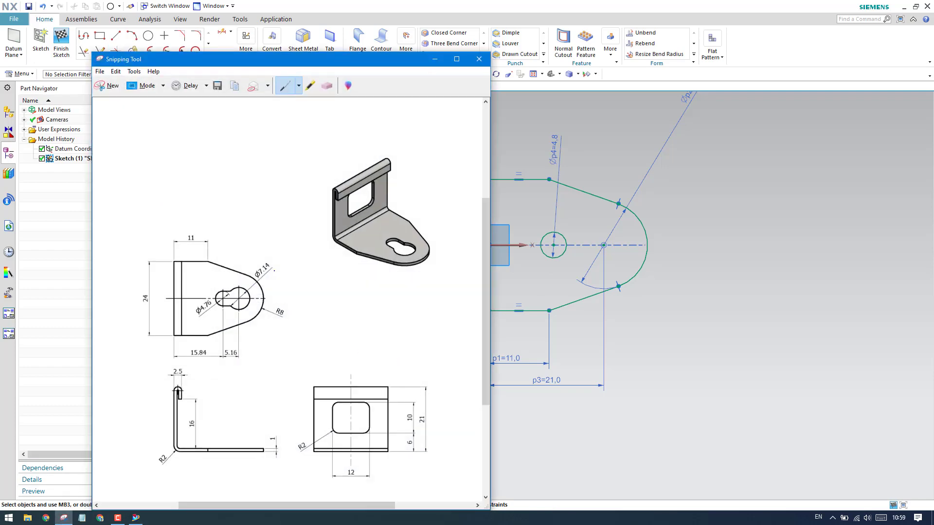
{"action": "left_click", "coordinate": [434, 59]}
{"action": "left_click", "coordinate": [148, 35]}
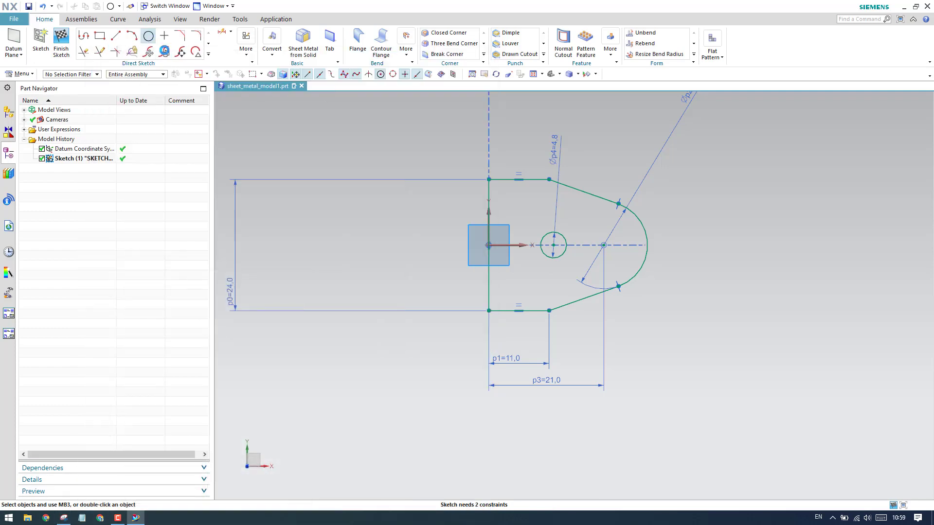
{"action": "scroll", "coordinate": [599, 254], "scroll_direction": "up", "scroll_amount": 5}
{"action": "left_click", "coordinate": [609, 224]}
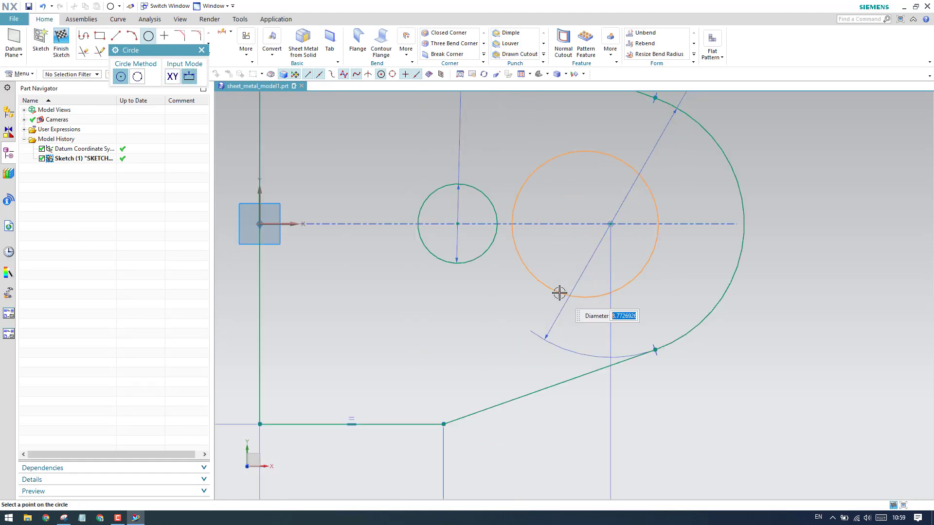
{"action": "type", "text": "7.14"}
{"action": "key", "text": "Return"}
{"action": "left_click", "coordinate": [202, 49]}
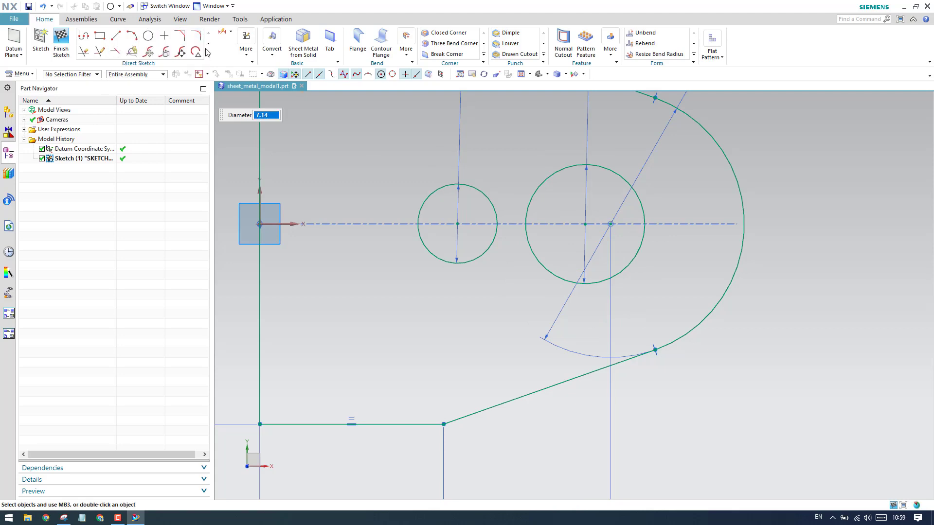
Constrain the centers of both keyhole circles to lie on the X axis with Point on Curve constraints
{"action": "key", "text": "c"}
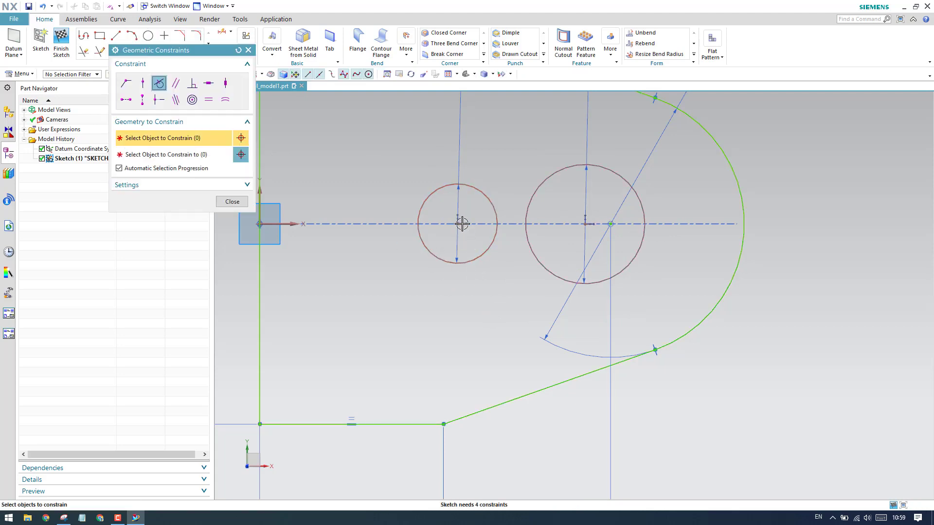
{"action": "left_click", "coordinate": [142, 83]}
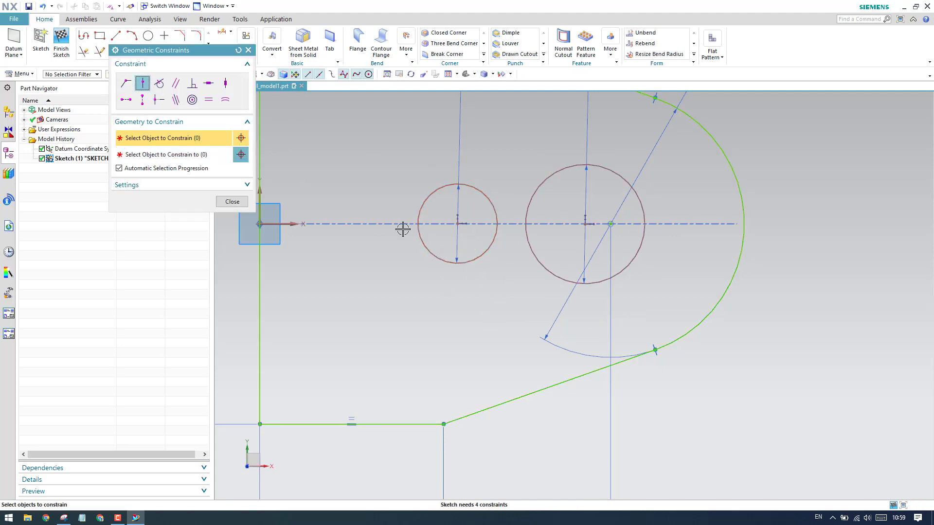
{"action": "left_click", "coordinate": [457, 223]}
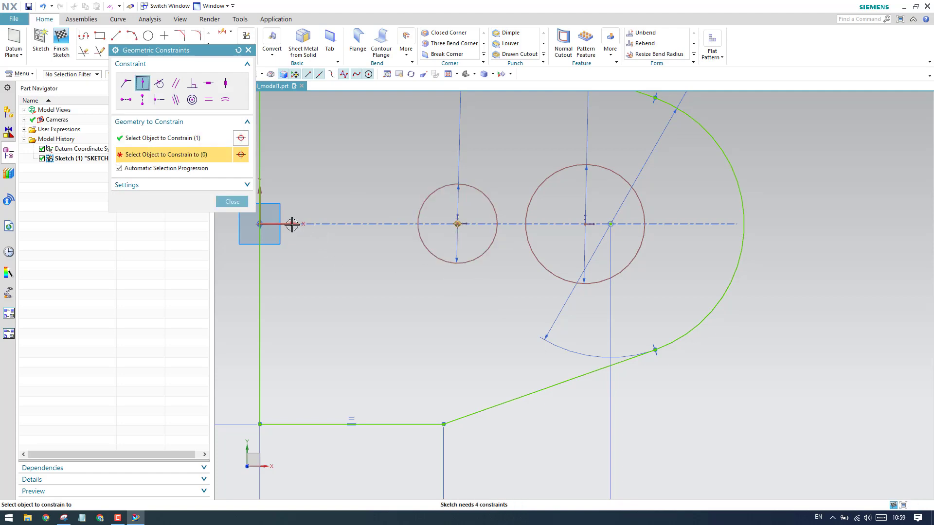
{"action": "left_click", "coordinate": [292, 224]}
{"action": "left_click", "coordinate": [584, 224]}
{"action": "left_click", "coordinate": [300, 225]}
{"action": "left_click", "coordinate": [232, 201]}
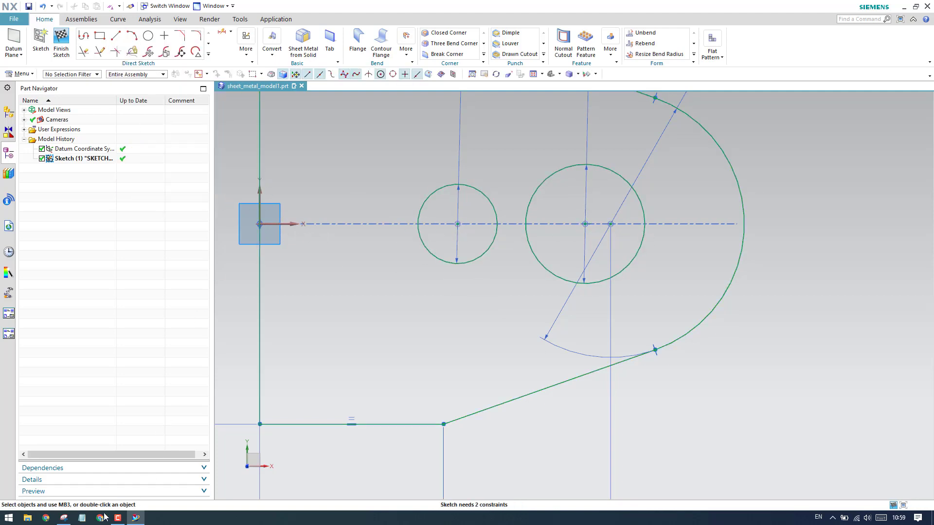
Check the keyhole circles' spacing in the reference drawing and dimension their center-to-center distance to 5.16 mm
{"action": "left_click", "coordinate": [64, 517]}
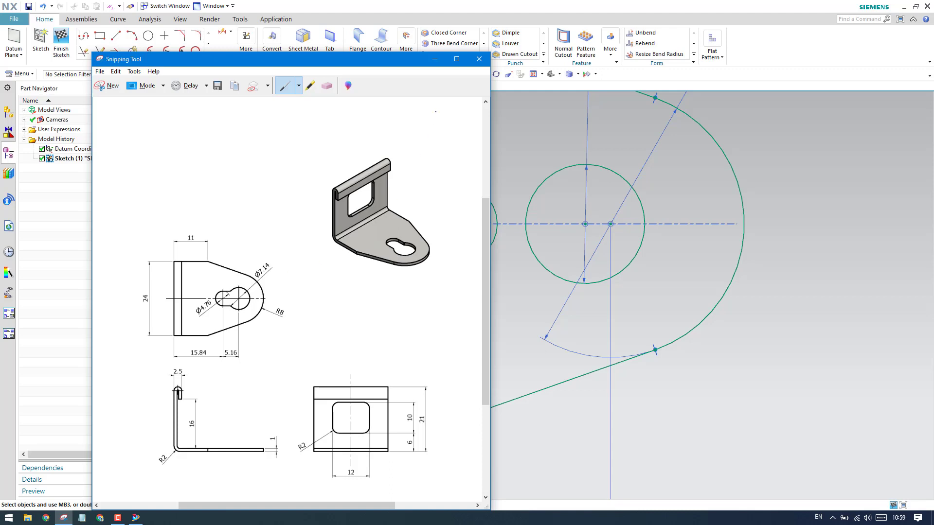
{"action": "left_click", "coordinate": [434, 58]}
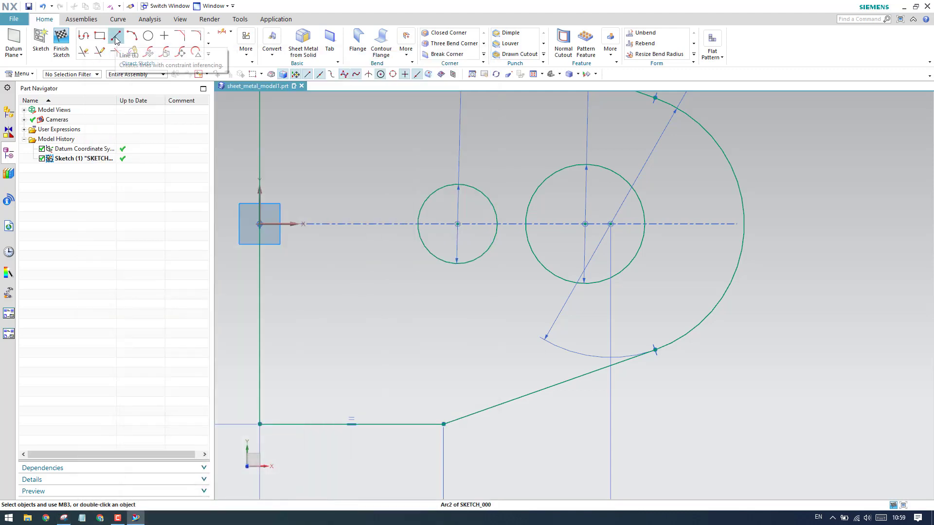
{"action": "left_click", "coordinate": [222, 32]}
{"action": "left_click", "coordinate": [457, 224]}
{"action": "left_click", "coordinate": [585, 224]}
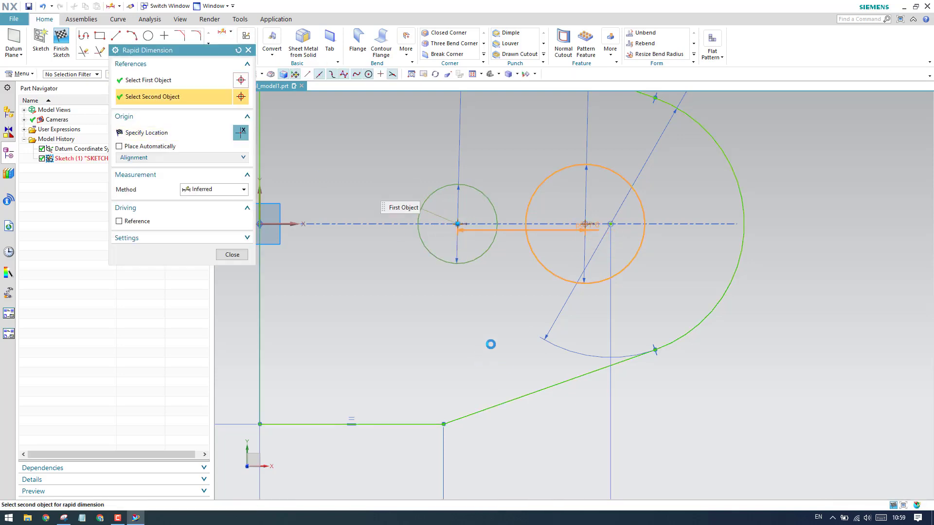
{"action": "left_click", "coordinate": [502, 371]}
{"action": "type", "text": "4"}
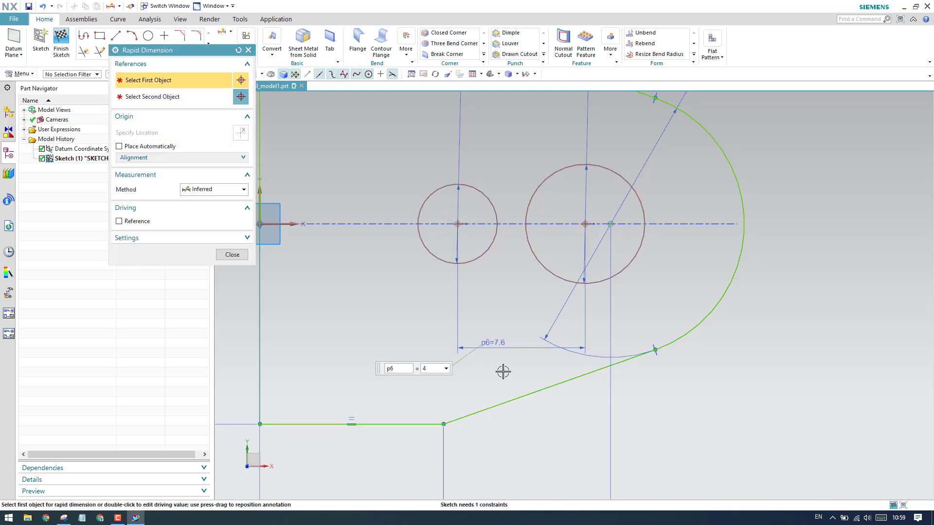
{"action": "key", "text": "Return"}
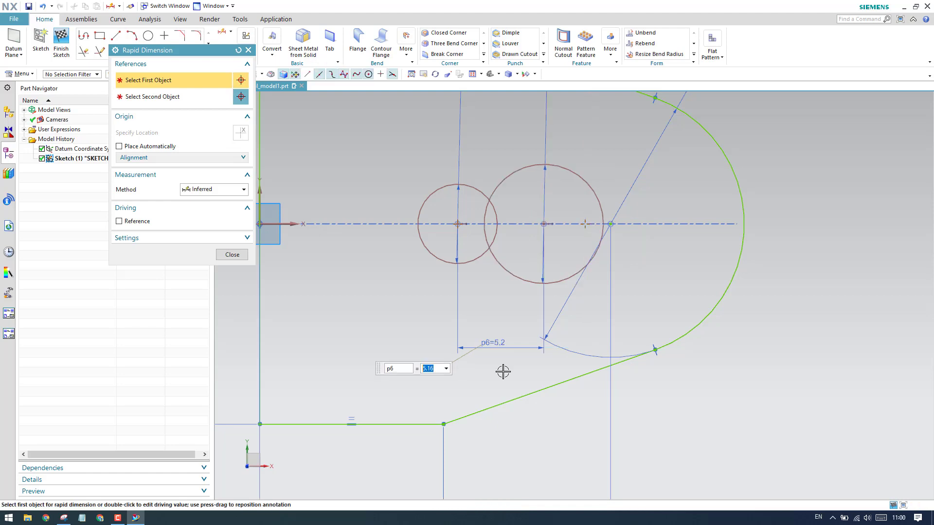
{"action": "left_click", "coordinate": [232, 255]}
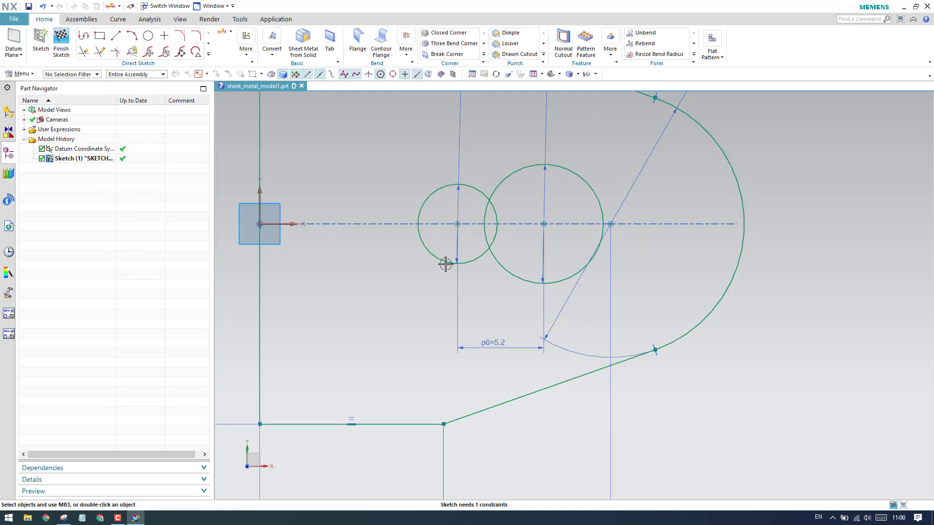
Sketch two horizontal lines about 4.6 mm long from the small circle's lowest and highest points into the large circle
{"action": "left_click", "coordinate": [115, 36]}
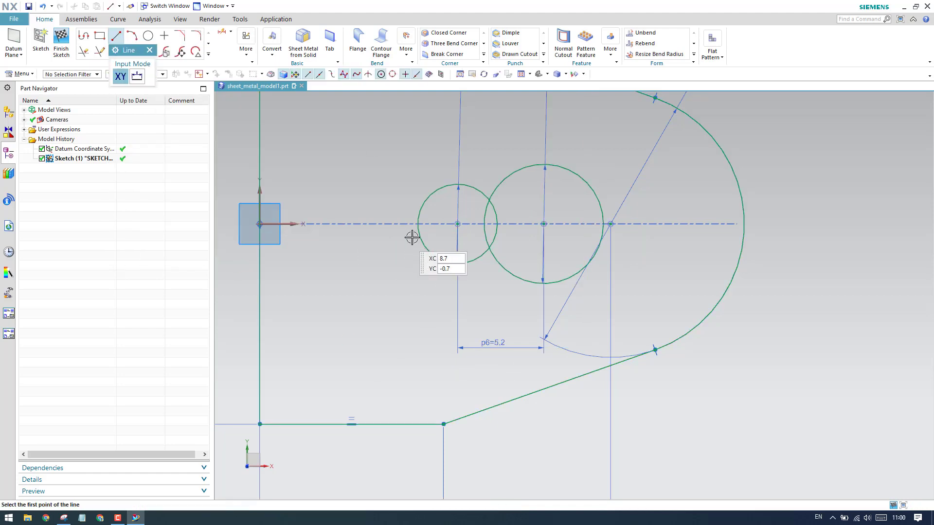
{"action": "left_click", "coordinate": [456, 264]}
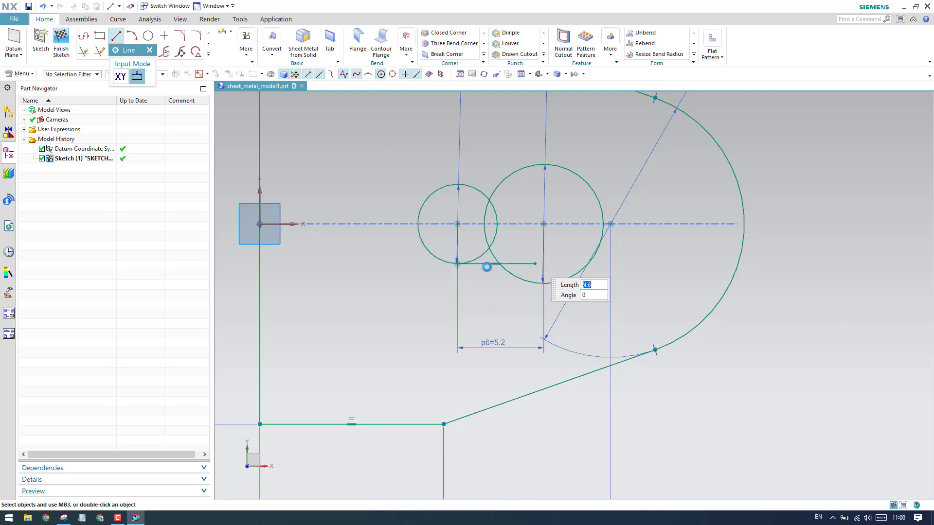
{"action": "left_click", "coordinate": [535, 263]}
{"action": "left_click", "coordinate": [457, 185]}
{"action": "left_click", "coordinate": [535, 184]}
{"action": "key", "text": "Escape"}
Trim the overlapping inner arcs and the line ends inside the large circle to leave a single keyhole outline
{"action": "key", "text": "t"}
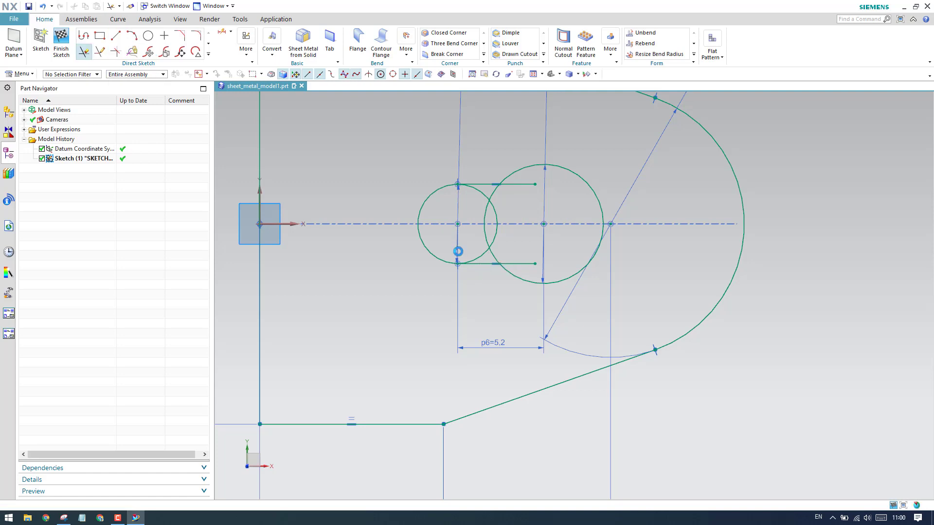
{"action": "left_click", "coordinate": [514, 185]}
{"action": "left_click", "coordinate": [484, 219]}
{"action": "left_click", "coordinate": [485, 237]}
{"action": "left_click", "coordinate": [492, 252]}
{"action": "left_click", "coordinate": [520, 264]}
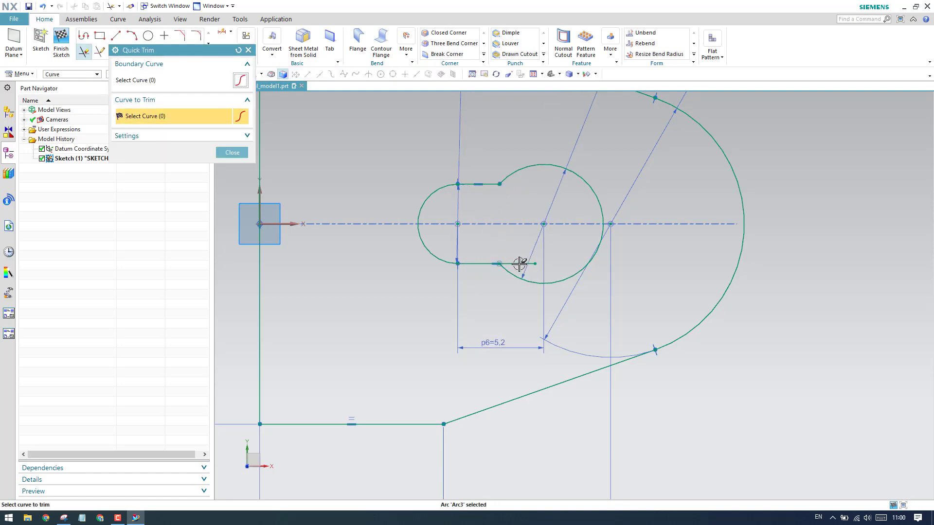
{"action": "left_click", "coordinate": [232, 152]}
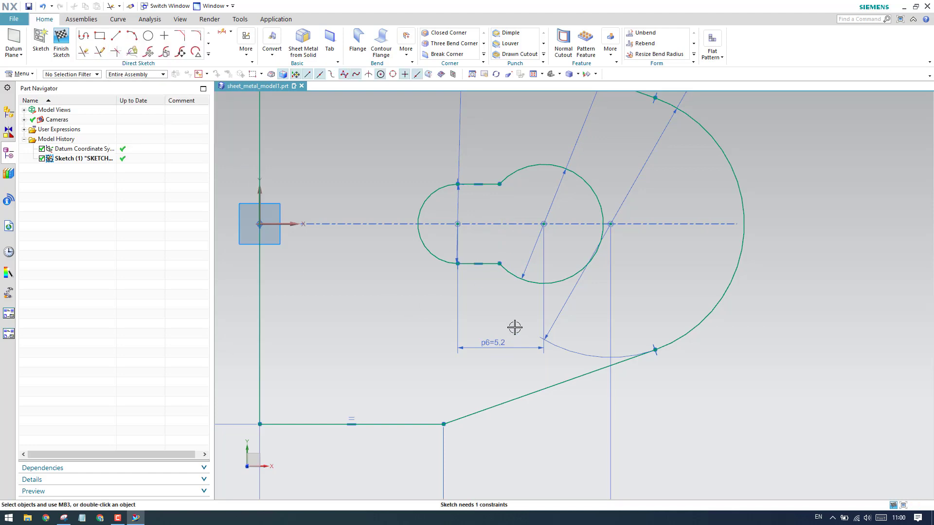
Check the keyhole's position in the reference drawing and dimension its small arc's center 15.84 mm from the origin
{"action": "scroll", "coordinate": [515, 328], "scroll_direction": "down", "scroll_amount": 3}
{"action": "scroll", "coordinate": [512, 325], "scroll_direction": "up", "scroll_amount": 2}
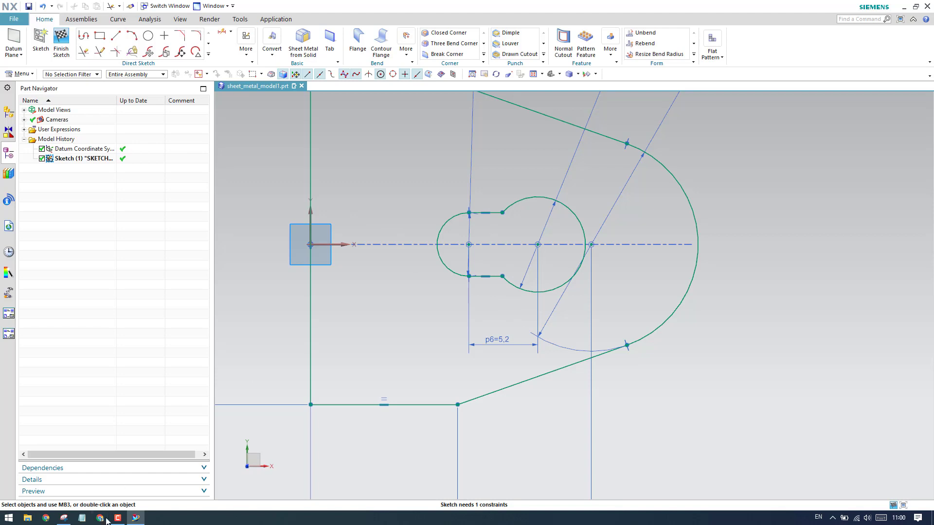
{"action": "left_click", "coordinate": [64, 517]}
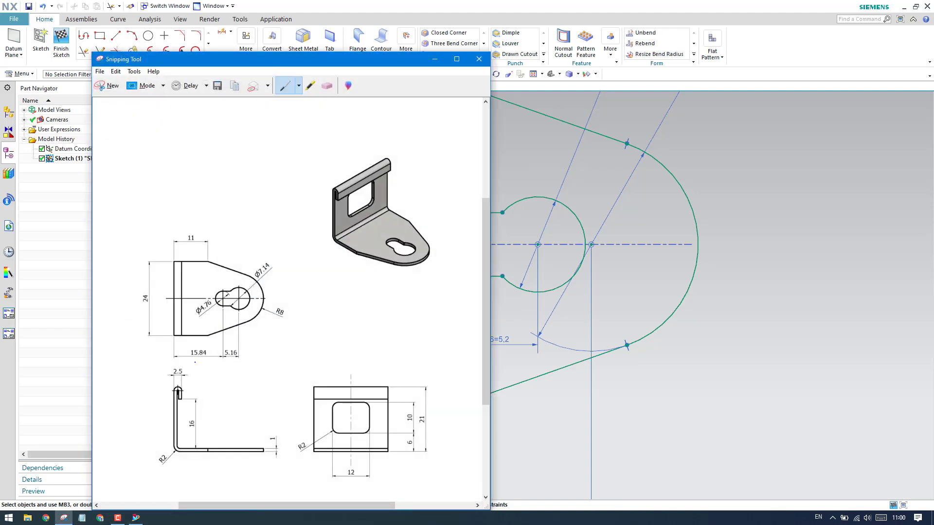
{"action": "left_click", "coordinate": [435, 59]}
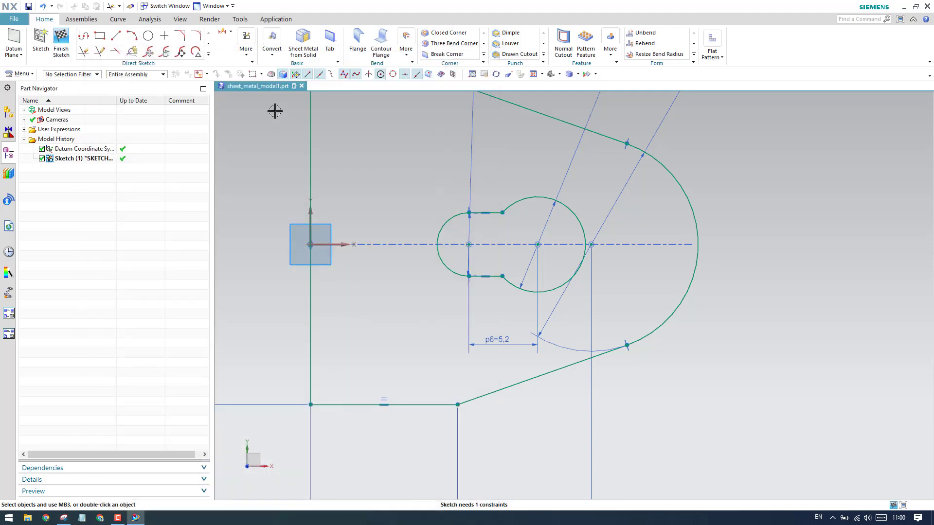
{"action": "key", "text": "d"}
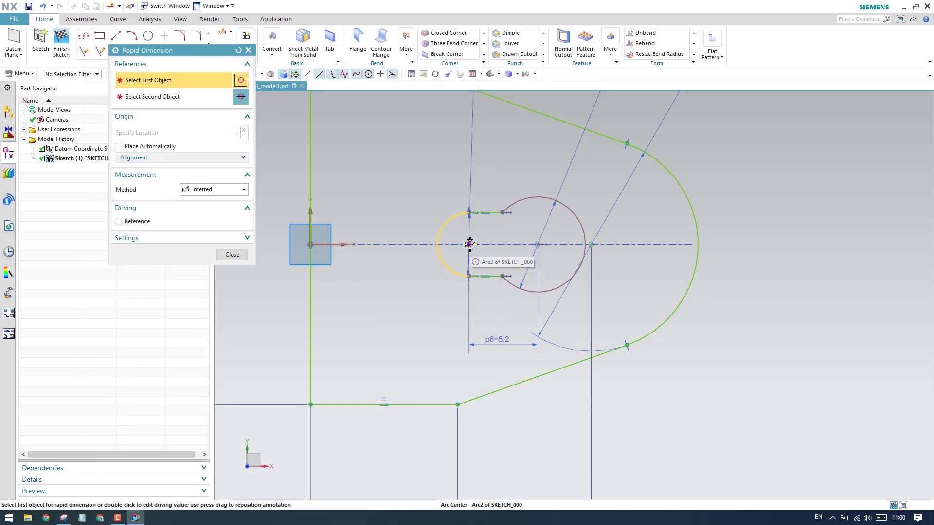
{"action": "left_click", "coordinate": [437, 244]}
{"action": "left_click", "coordinate": [310, 242]}
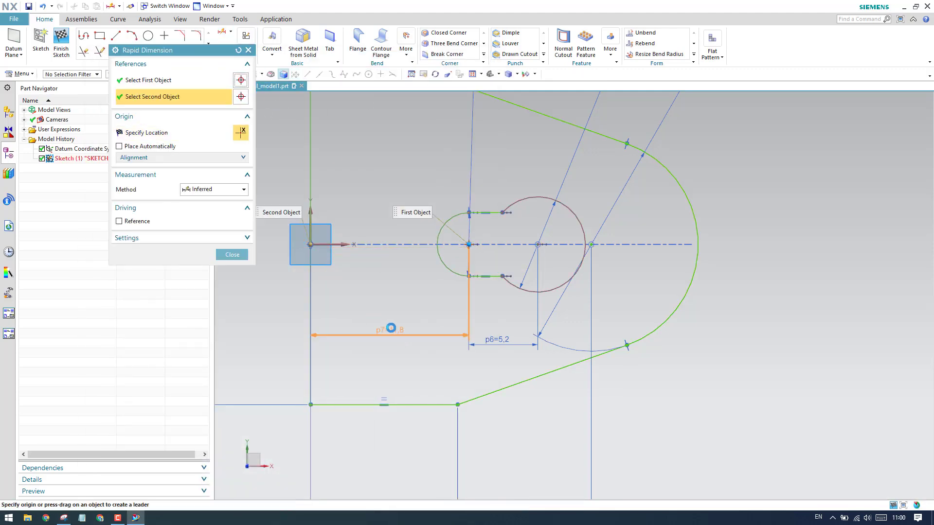
{"action": "left_click", "coordinate": [392, 330]}
{"action": "type", "text": "15.8"}
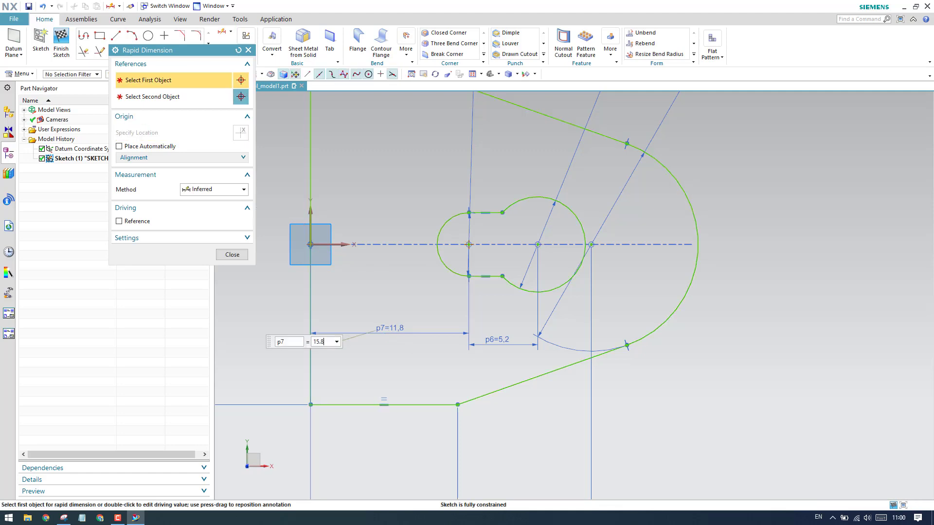
{"action": "key", "text": "Return"}
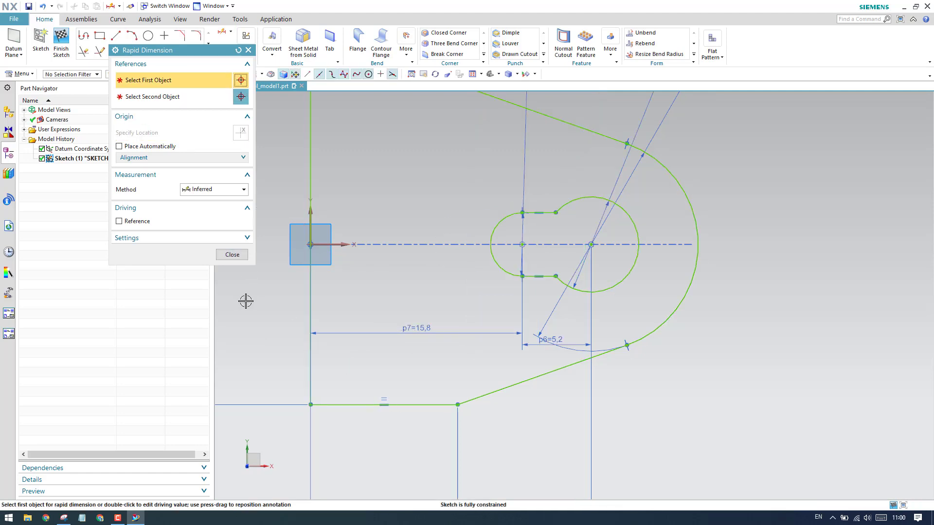
{"action": "left_click", "coordinate": [232, 254]}
Finish the base plate sketch and return to the 3D model
{"action": "scroll", "coordinate": [529, 310], "scroll_direction": "down", "scroll_amount": 3}
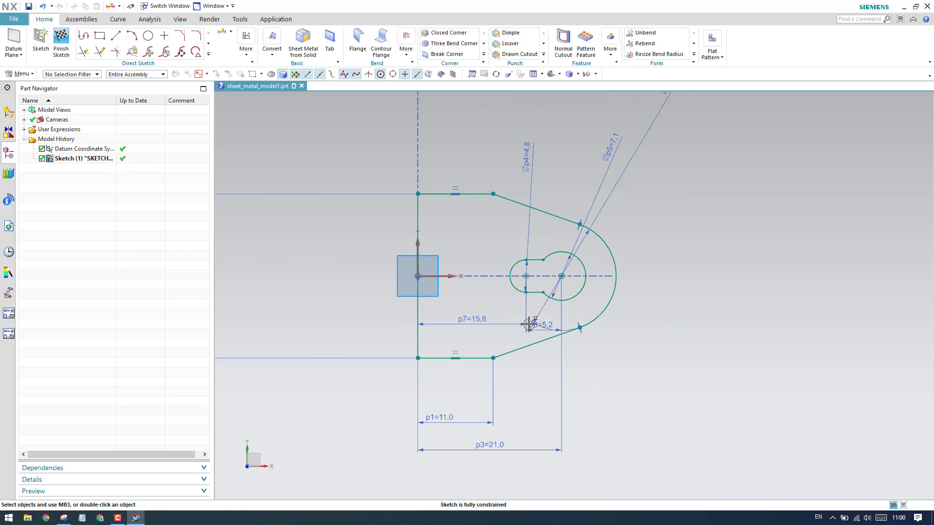
{"action": "mouse_move", "coordinate": [625, 174]}
{"action": "left_mouse_down"}
{"action": "mouse_move", "coordinate": [592, 242]}
{"action": "mouse_move", "coordinate": [590, 223]}
{"action": "mouse_move", "coordinate": [617, 181]}
{"action": "mouse_move", "coordinate": [677, 202]}
{"action": "left_mouse_up"}
{"action": "left_click", "coordinate": [71, 56]}
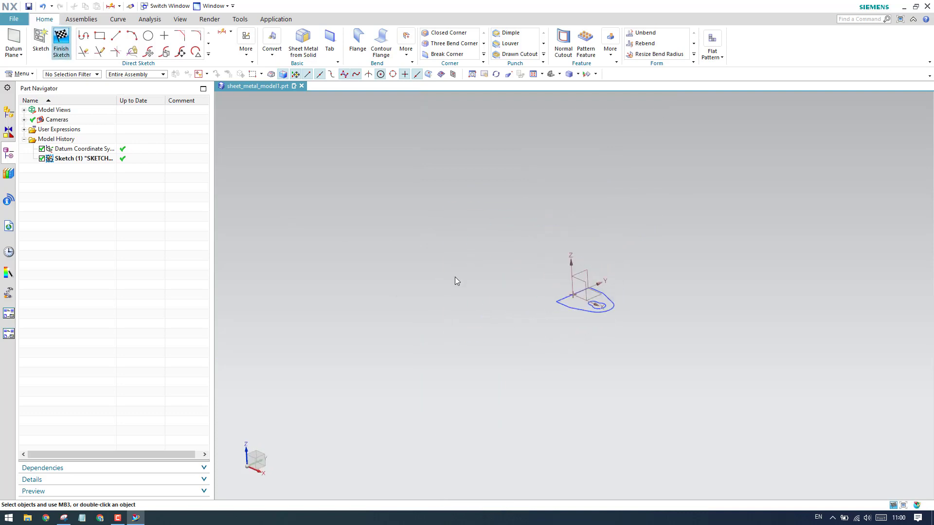
{"action": "mouse_move", "coordinate": [544, 298]}
{"action": "middle_mouse_down"}
{"action": "mouse_move", "coordinate": [559, 307]}
{"action": "mouse_move", "coordinate": [542, 294]}
{"action": "middle_mouse_up"}
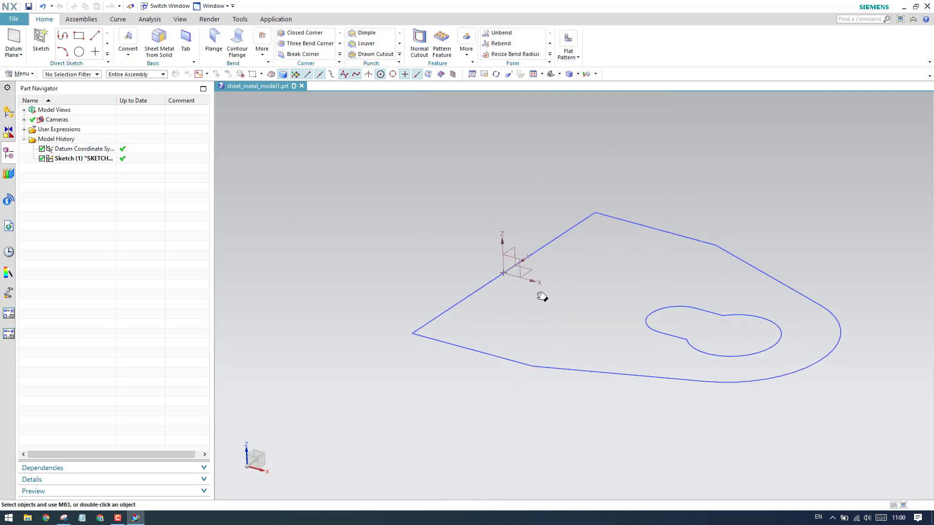
Examine the bracket's views and sheet thickness in the reference drawing
{"action": "left_click", "coordinate": [64, 518]}
{"action": "scroll", "coordinate": [323, 365], "scroll_direction": "down", "scroll_amount": 1}
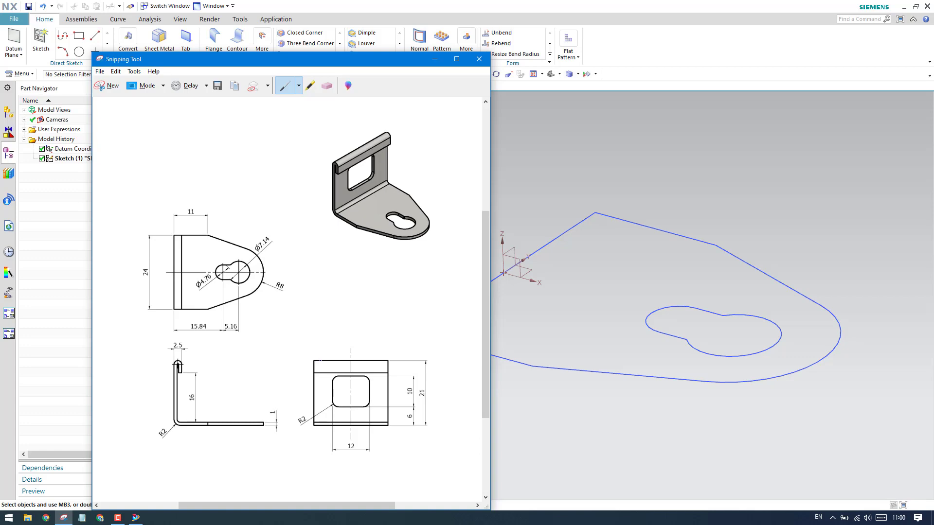
{"action": "left_click", "coordinate": [456, 59]}
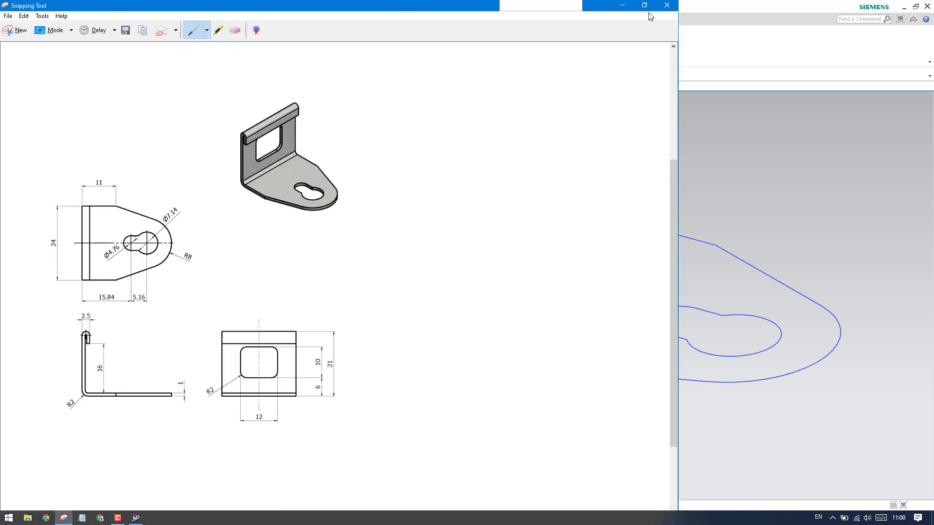
{"action": "left_click", "coordinate": [644, 4]}
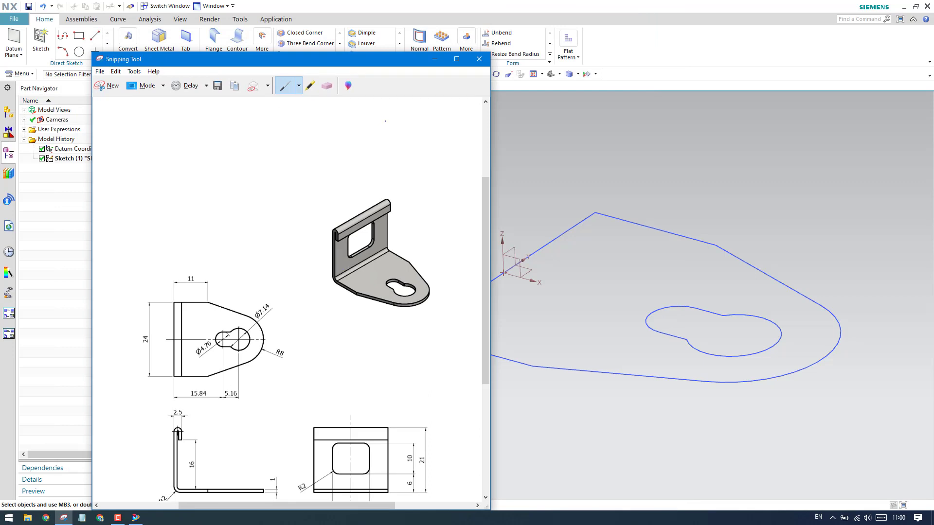
{"action": "left_click_drag", "start_coordinate": [396, 66], "coordinate": [398, 44]}
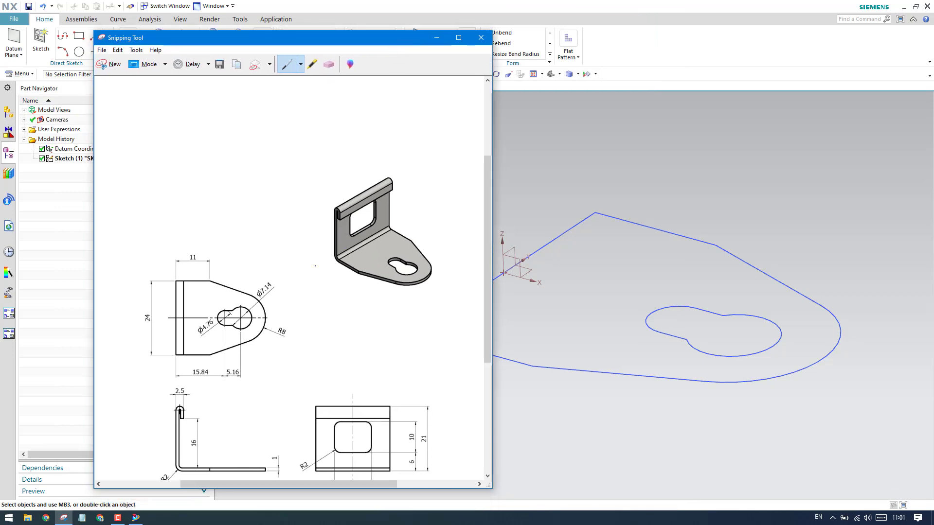
{"action": "scroll", "coordinate": [315, 265], "scroll_direction": "down", "scroll_amount": 1}
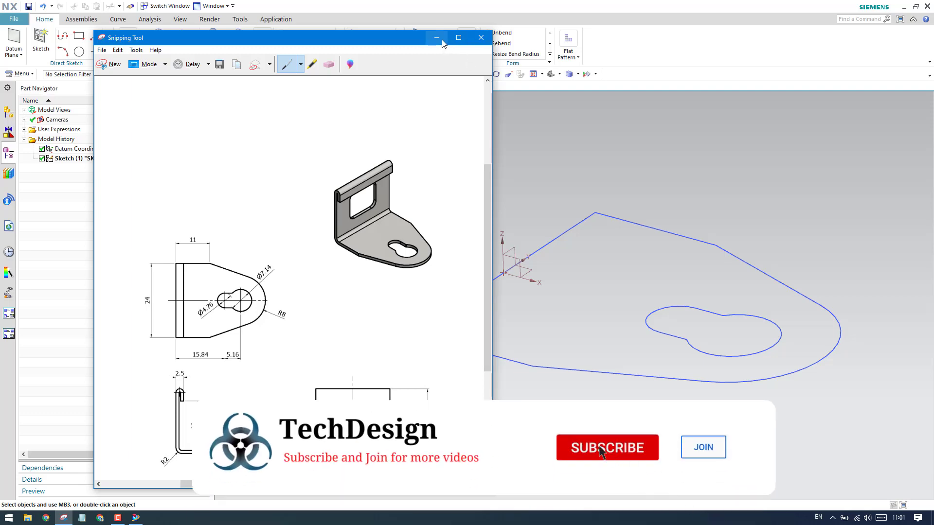
{"action": "left_click", "coordinate": [442, 40]}
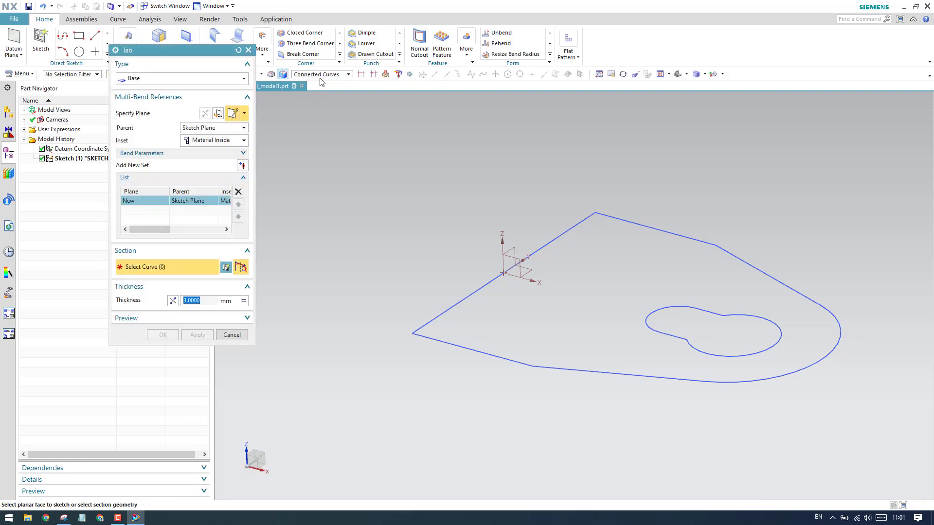
Select the complete base plate sketch, including the keyhole outline, as the tab's section using the Feature Curves rule
{"action": "left_click", "coordinate": [323, 75]}
{"action": "left_click", "coordinate": [319, 109]}
{"action": "left_click", "coordinate": [450, 343]}
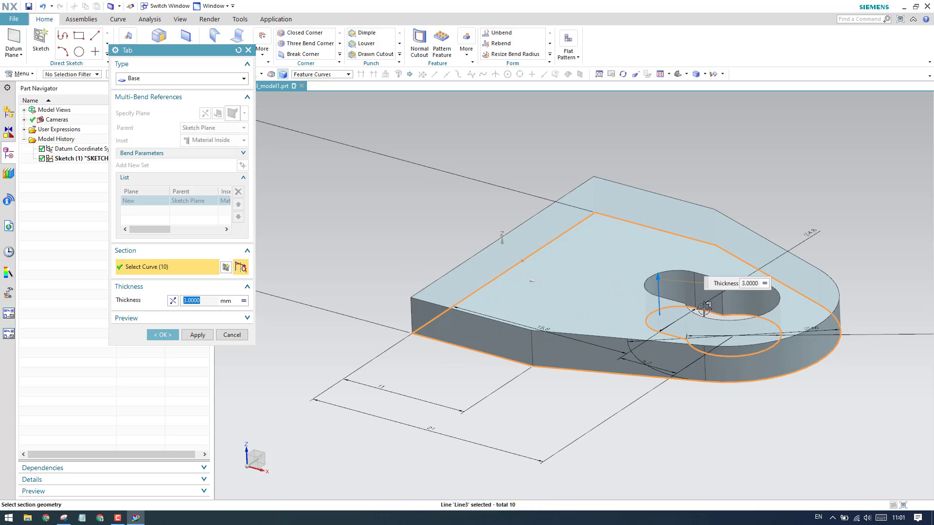
{"action": "scroll", "coordinate": [703, 306], "scroll_direction": "up", "scroll_amount": 5}
{"action": "scroll", "coordinate": [707, 297], "scroll_direction": "down", "scroll_amount": 4}
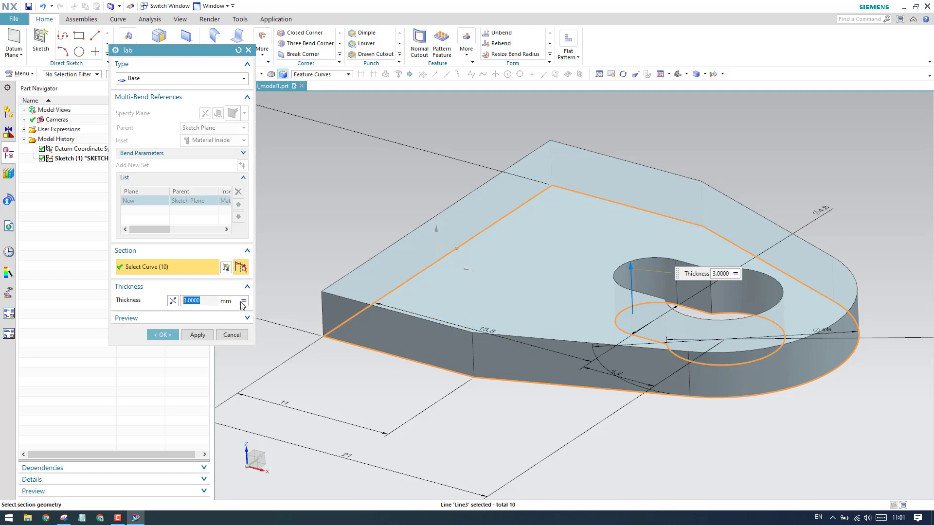
Switch the tab's thickness to a local value of 1 mm and create the base tab
{"action": "left_click", "coordinate": [244, 304]}
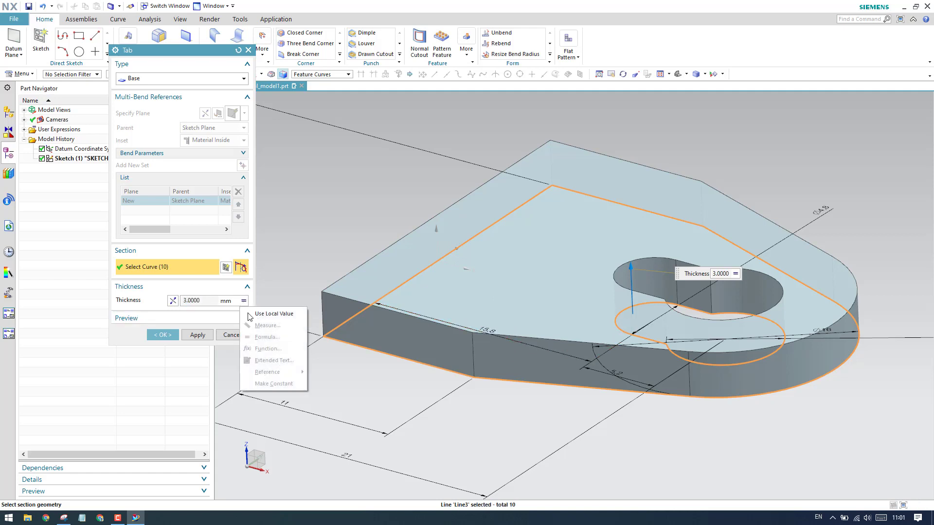
{"action": "left_click", "coordinate": [262, 315]}
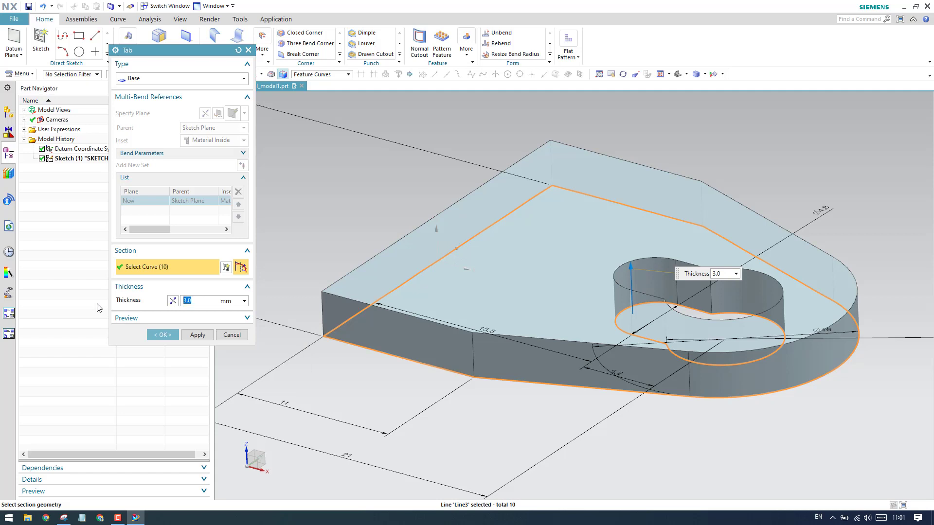
{"action": "key", "text": "Return"}
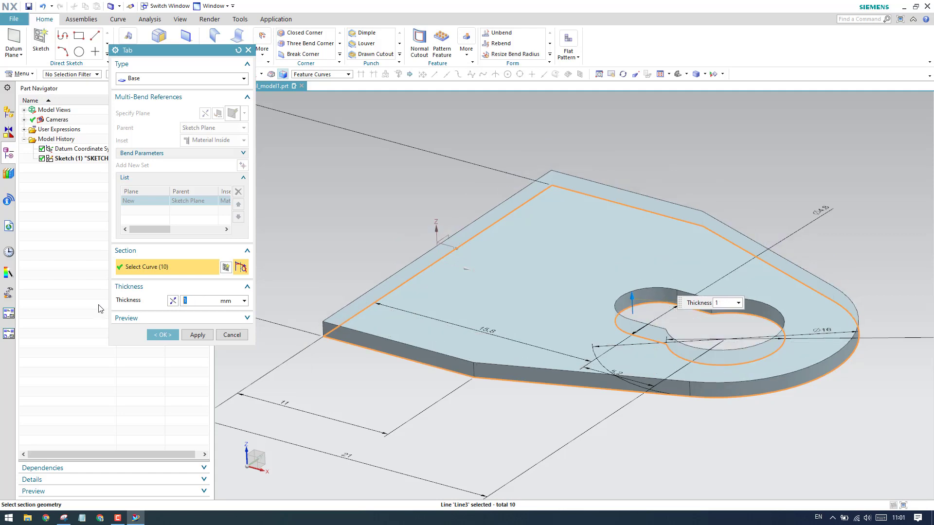
{"action": "left_click", "coordinate": [162, 335]}
{"action": "mouse_move", "coordinate": [522, 303]}
{"action": "middle_mouse_down"}
{"action": "mouse_move", "coordinate": [629, 287]}
{"action": "mouse_move", "coordinate": [627, 297]}
{"action": "middle_mouse_up"}
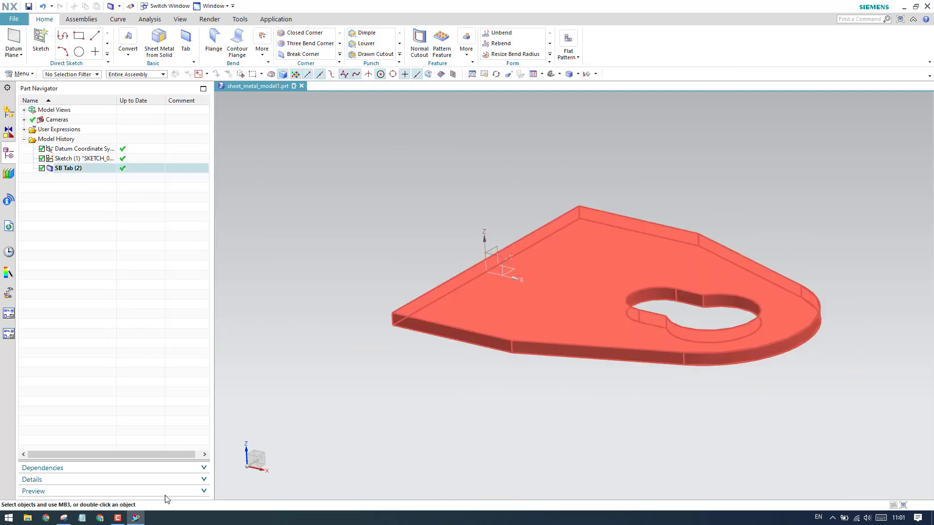
Check the upright wall in the reference drawing and start a full-width flange on the upper edge of the tab's straight end
{"action": "left_click", "coordinate": [64, 517]}
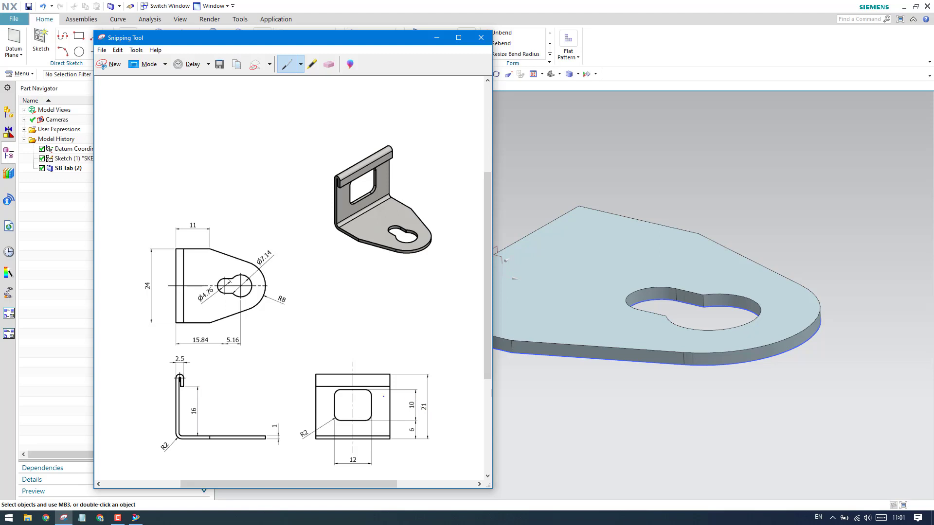
{"action": "left_click", "coordinate": [436, 38]}
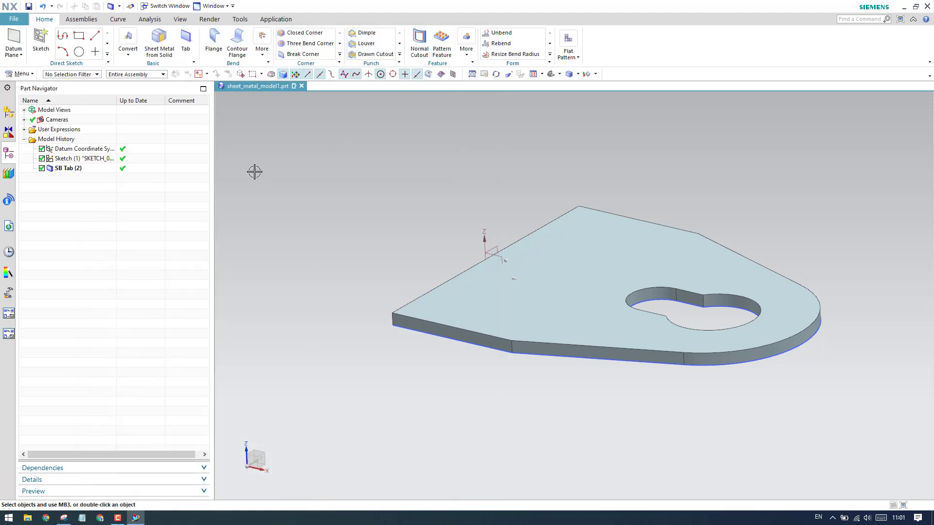
{"action": "left_click", "coordinate": [214, 39]}
{"action": "left_click", "coordinate": [431, 287]}
{"action": "scroll", "coordinate": [403, 324], "scroll_direction": "up", "scroll_amount": 4}
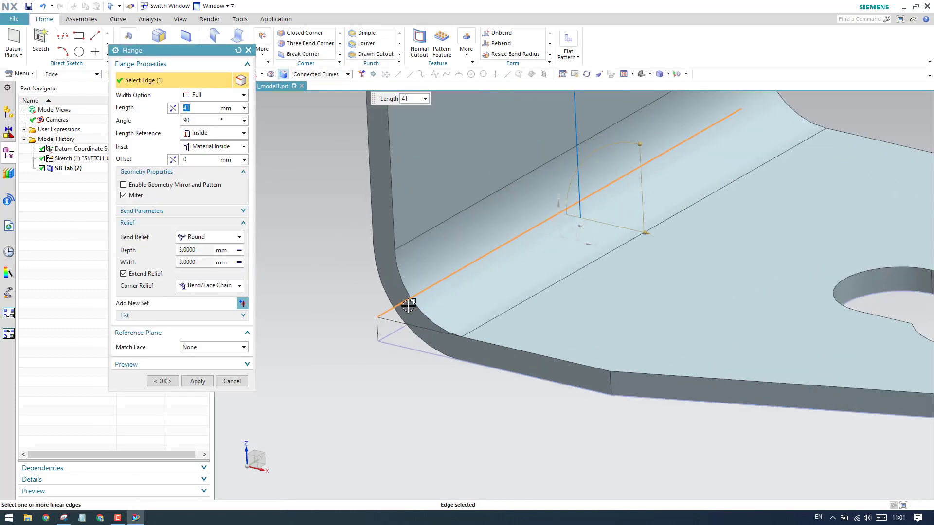
{"action": "scroll", "coordinate": [427, 299], "scroll_direction": "down", "scroll_amount": 2}
{"action": "scroll", "coordinate": [427, 298], "scroll_direction": "down", "scroll_amount": 3}
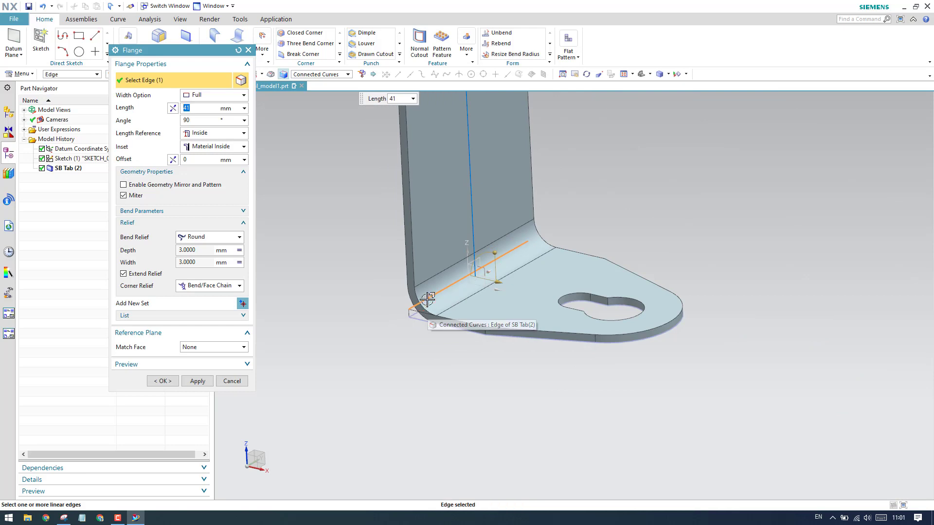
{"action": "scroll", "coordinate": [444, 312], "scroll_direction": "down", "scroll_amount": 4}
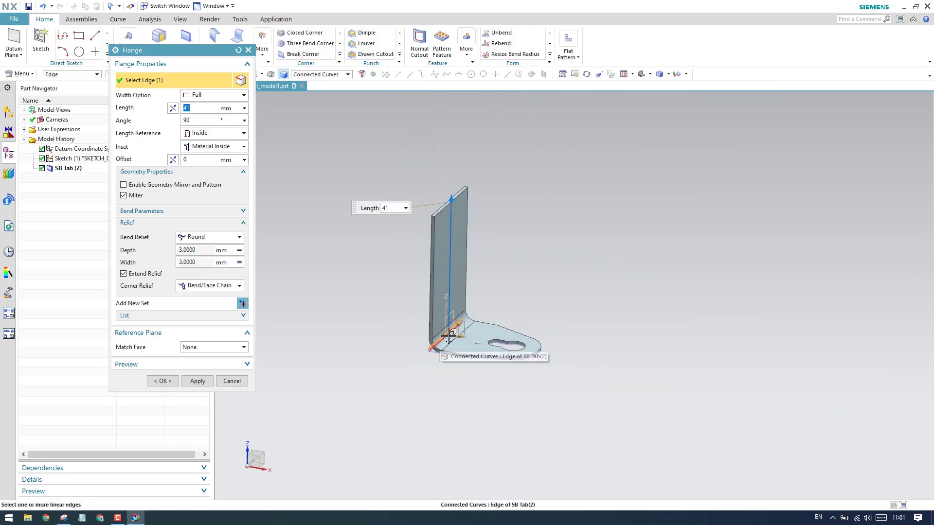
Set the flange's length reference to Outside and its length to 21 mm according to the reference drawing
{"action": "key", "text": "ctrl+alt+f"}
{"action": "scroll", "coordinate": [456, 355], "scroll_direction": "up", "scroll_amount": 5}
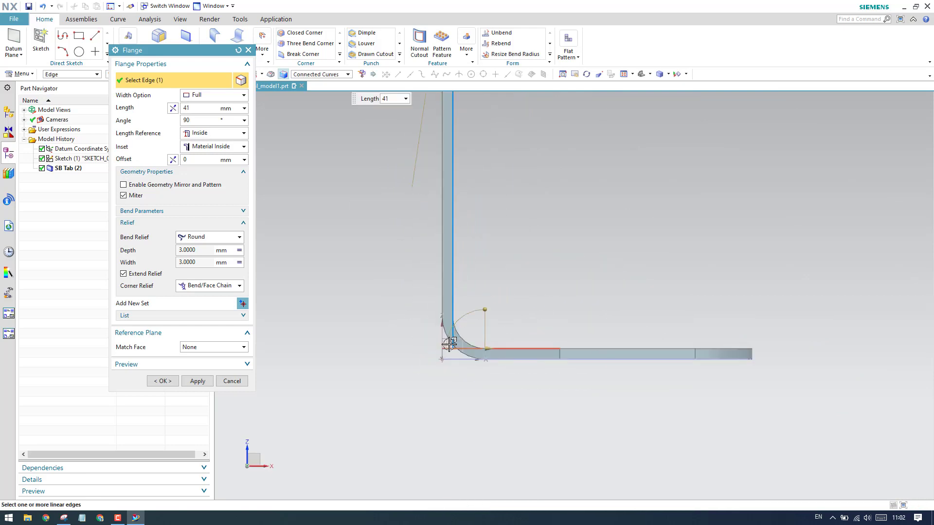
{"action": "scroll", "coordinate": [454, 353], "scroll_direction": "down", "scroll_amount": 3}
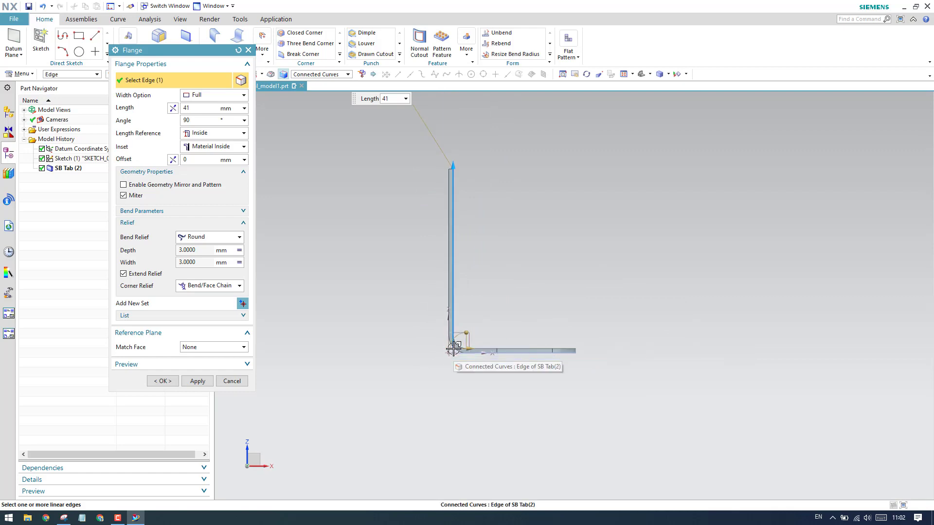
{"action": "scroll", "coordinate": [453, 350], "scroll_direction": "up", "scroll_amount": 5}
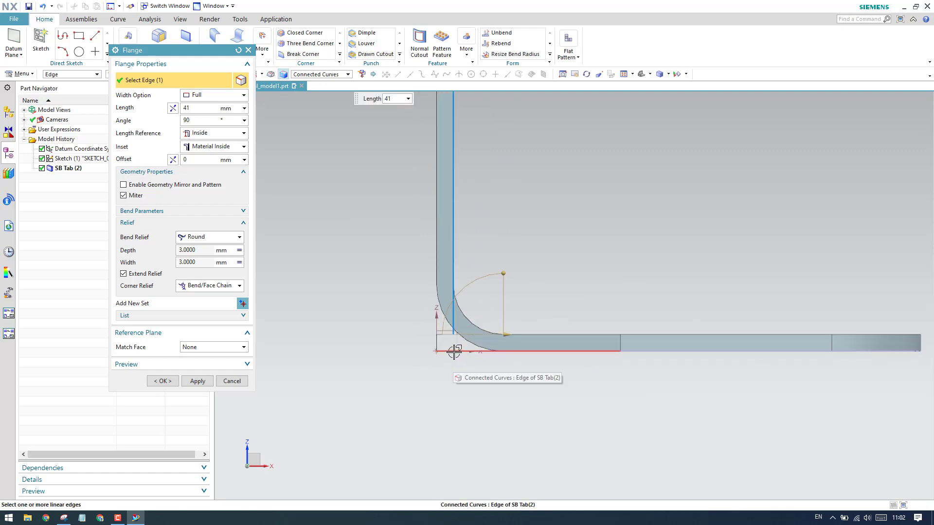
{"action": "scroll", "coordinate": [453, 350], "scroll_direction": "down", "scroll_amount": 5}
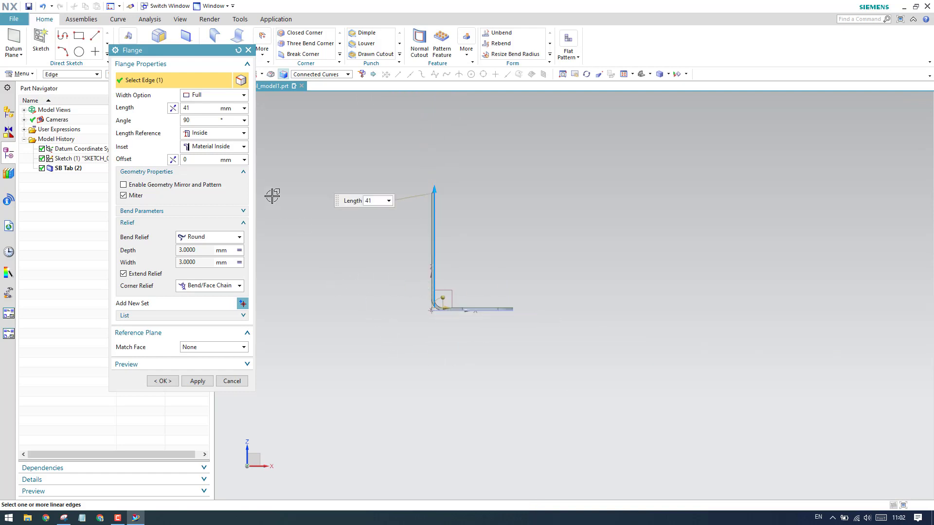
{"action": "left_click", "coordinate": [218, 135]}
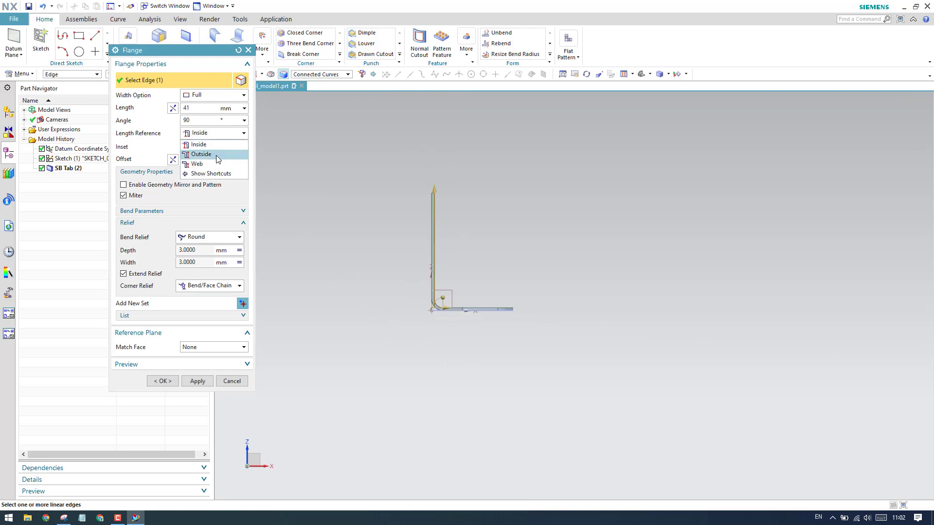
{"action": "left_click", "coordinate": [201, 155]}
{"action": "scroll", "coordinate": [499, 260], "scroll_direction": "up", "scroll_amount": 5}
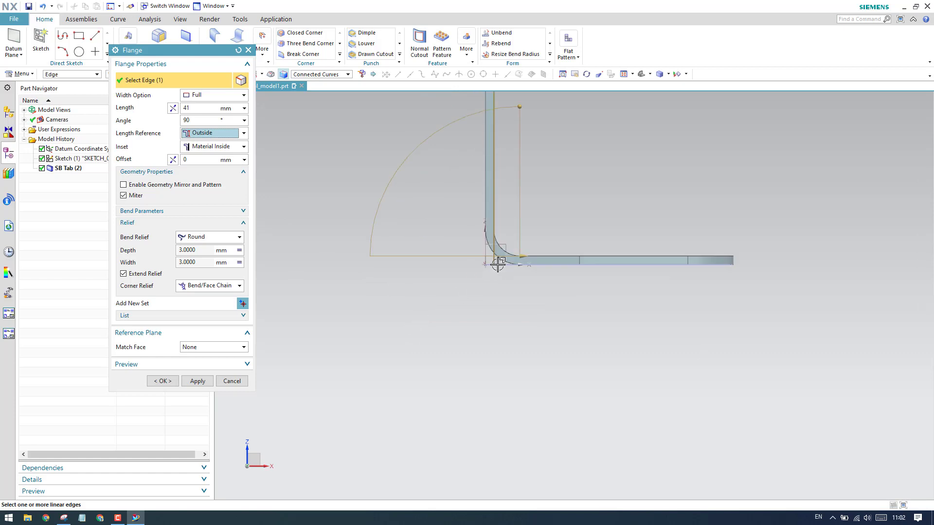
{"action": "scroll", "coordinate": [488, 285], "scroll_direction": "down", "scroll_amount": 3}
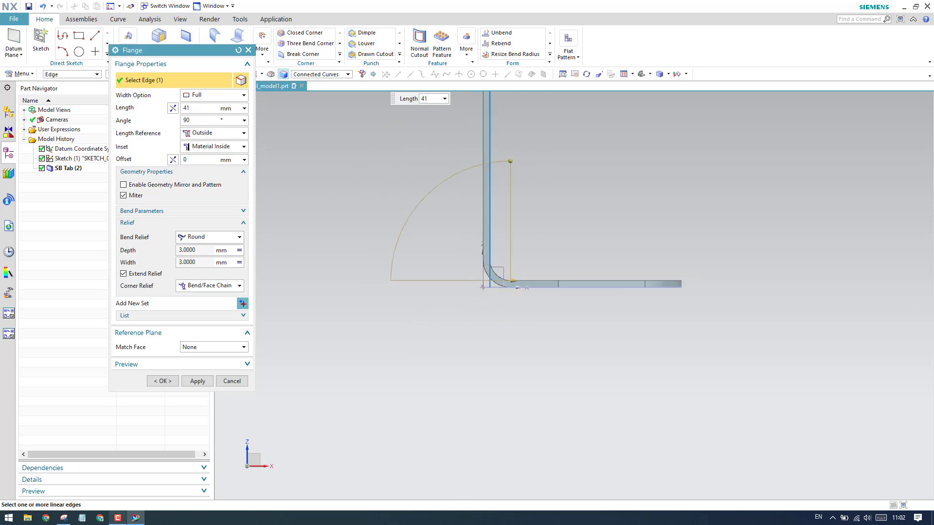
{"action": "left_click", "coordinate": [63, 518]}
{"action": "left_click", "coordinate": [63, 518]}
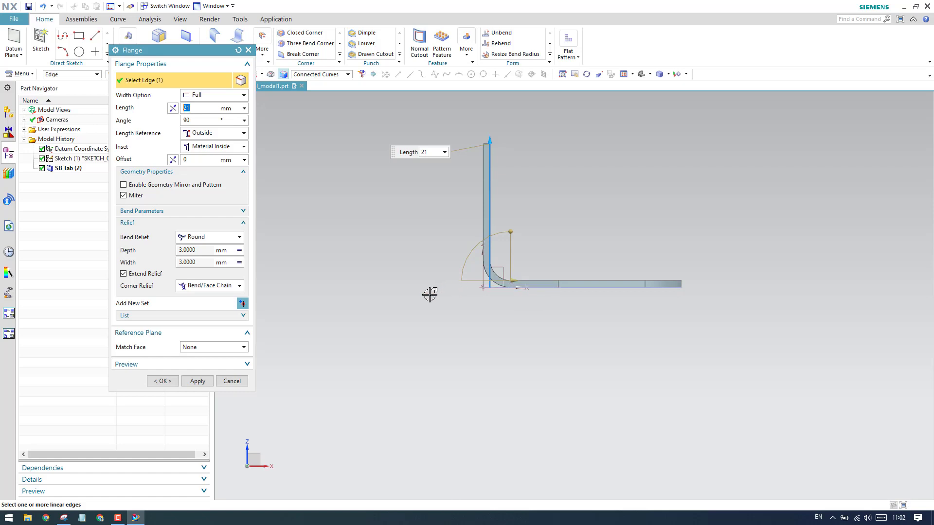
Override the flange's bend radius with a local value of 1 mm and create the flange
{"action": "left_click", "coordinate": [242, 210]}
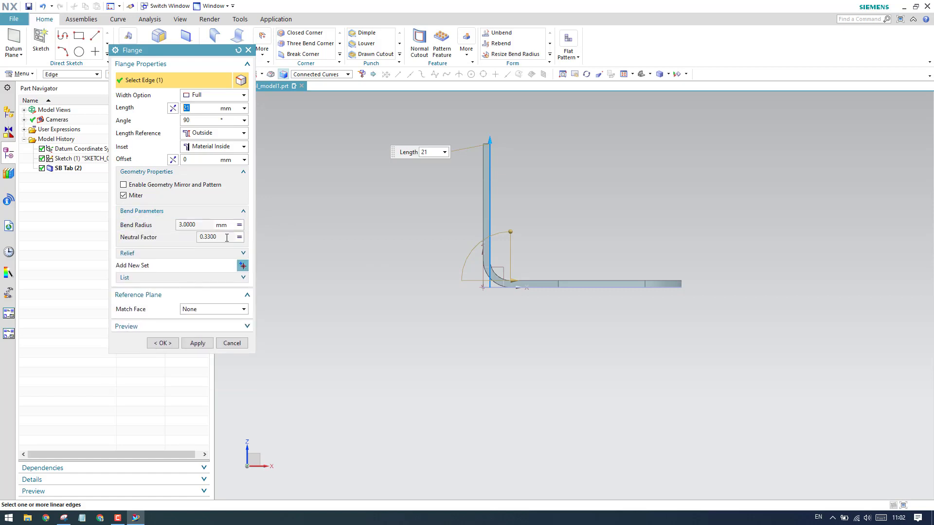
{"action": "left_click", "coordinate": [239, 224]}
{"action": "left_click", "coordinate": [236, 237]}
{"action": "type", "text": "1"}
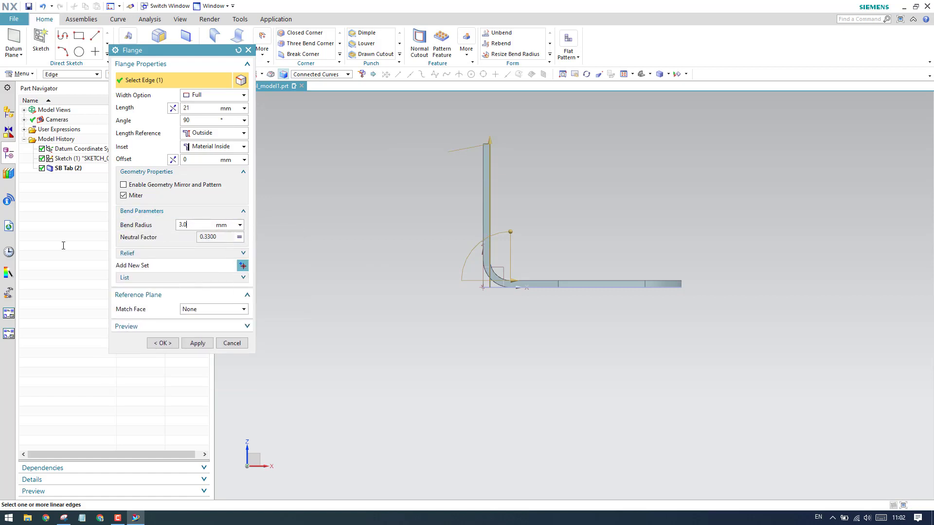
{"action": "key", "text": "Return"}
{"action": "left_click", "coordinate": [163, 342]}
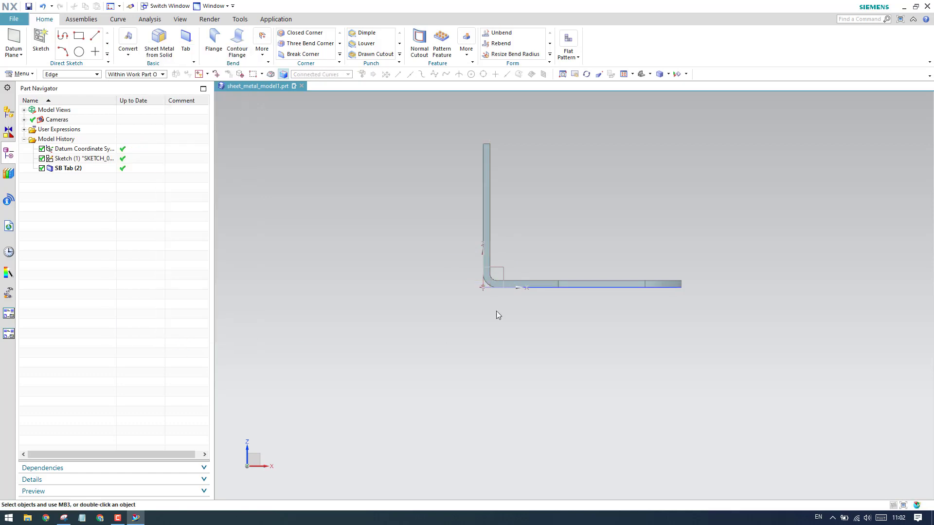
Measure the projected vertical distance from the base plate's underside to the top face of the flange
{"action": "scroll", "coordinate": [496, 292], "scroll_direction": "up", "scroll_amount": 4}
{"action": "mouse_move", "coordinate": [494, 336]}
{"action": "middle_mouse_down"}
{"action": "mouse_move", "coordinate": [477, 335]}
{"action": "mouse_move", "coordinate": [482, 355]}
{"action": "mouse_move", "coordinate": [489, 349]}
{"action": "middle_mouse_up"}
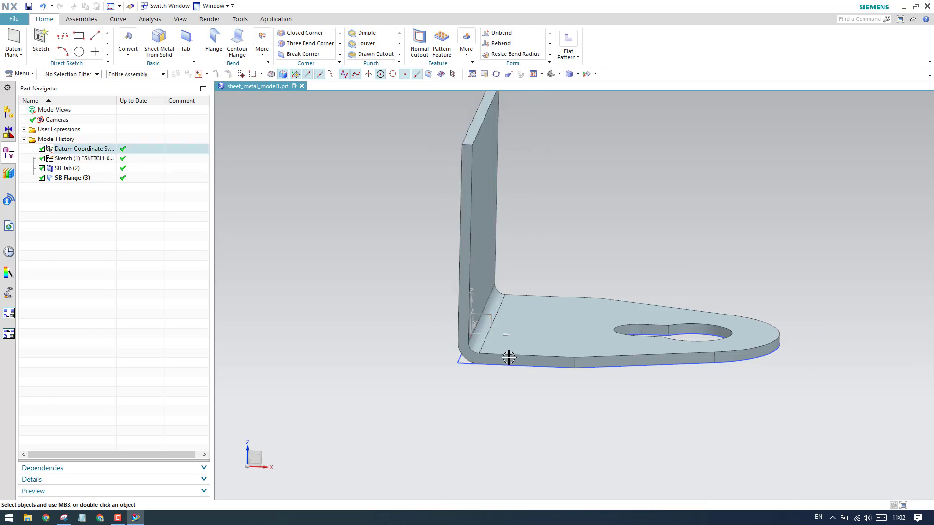
{"action": "middle_click_drag", "start_coordinate": [511, 298], "coordinate": [506, 336]}
{"action": "scroll", "coordinate": [506, 261], "scroll_direction": "down", "scroll_amount": 3}
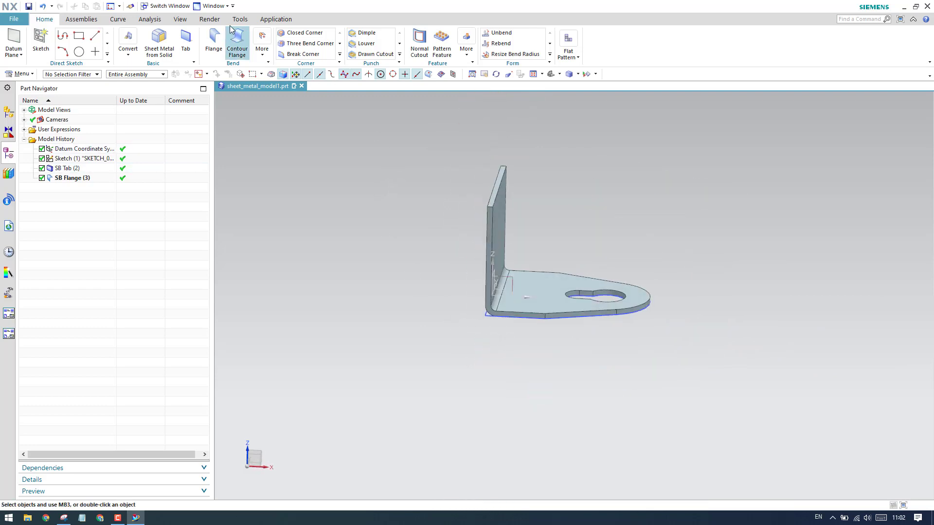
{"action": "left_click", "coordinate": [149, 19]}
{"action": "left_click", "coordinate": [82, 31]}
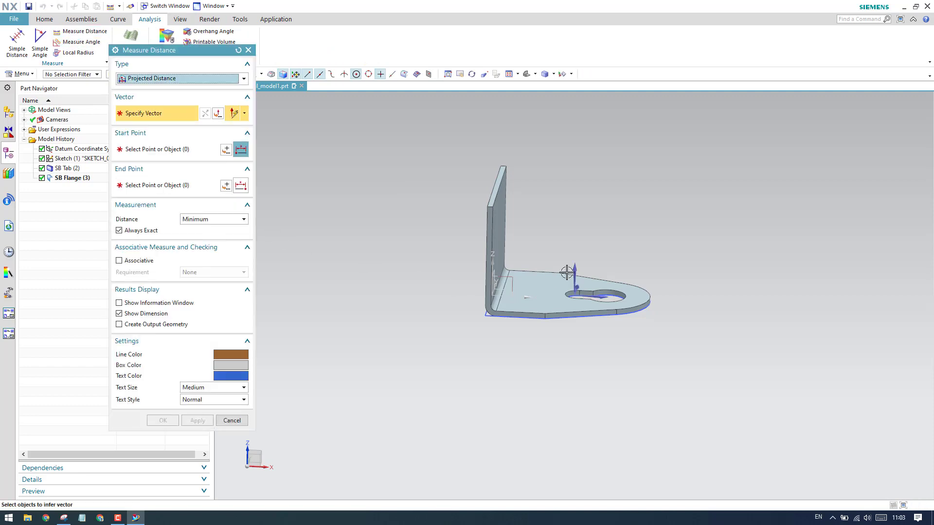
{"action": "left_click", "coordinate": [516, 315]}
{"action": "middle_click_drag", "start_coordinate": [516, 314], "coordinate": [500, 209]}
{"action": "left_click", "coordinate": [519, 256]}
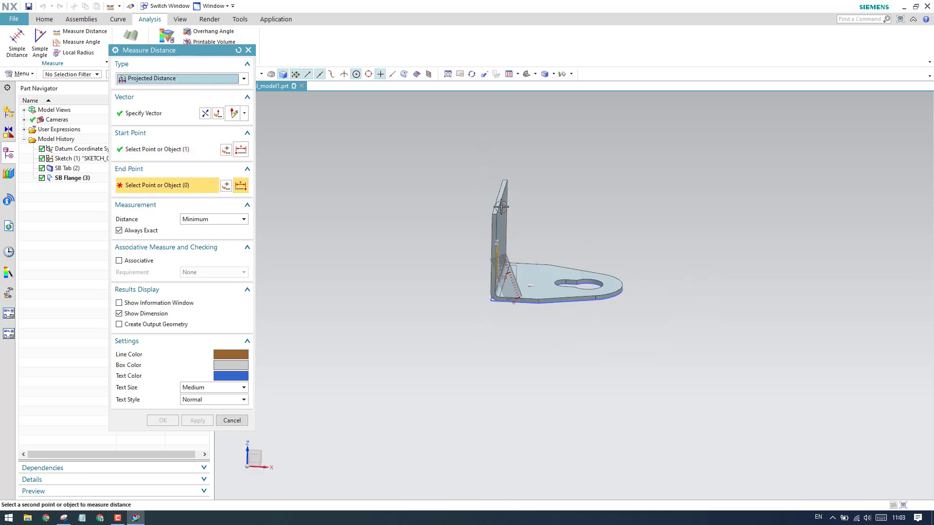
{"action": "scroll", "coordinate": [491, 189], "scroll_direction": "up", "scroll_amount": 5}
{"action": "left_click", "coordinate": [488, 183]}
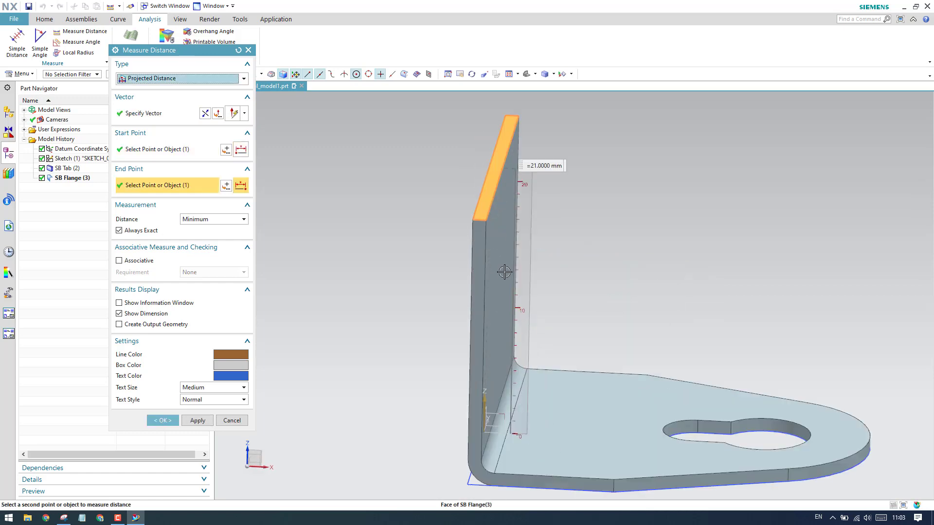
{"action": "left_click", "coordinate": [232, 420]}
{"action": "scroll", "coordinate": [409, 307], "scroll_direction": "down", "scroll_amount": 3}
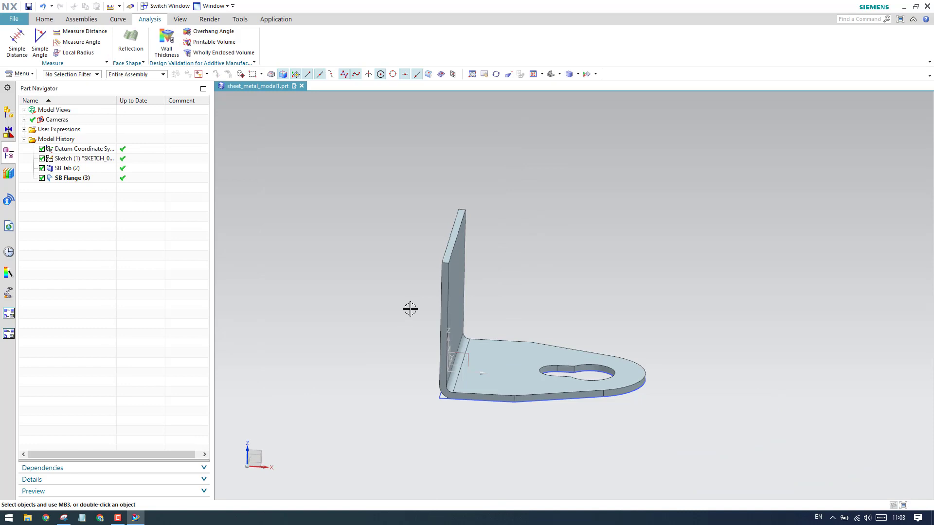
{"action": "left_click", "coordinate": [41, 21]}
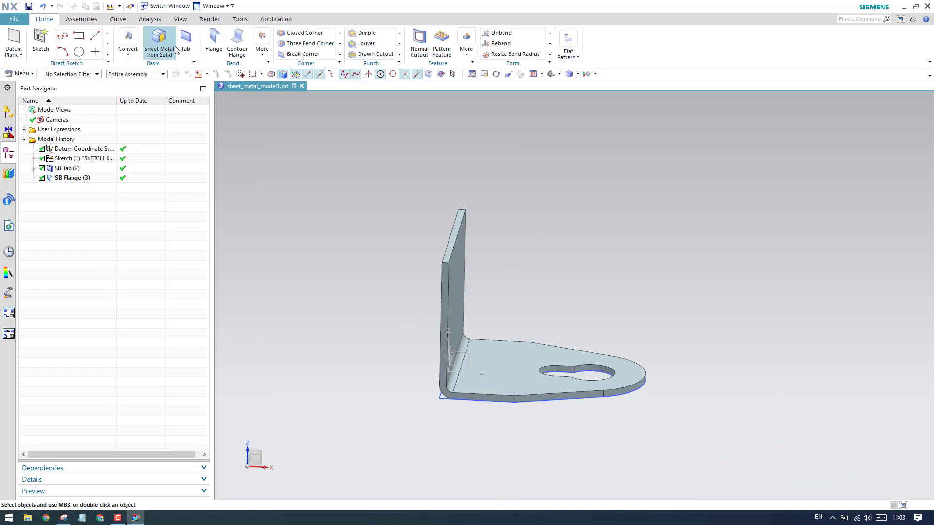
{"action": "left_click", "coordinate": [213, 49]}
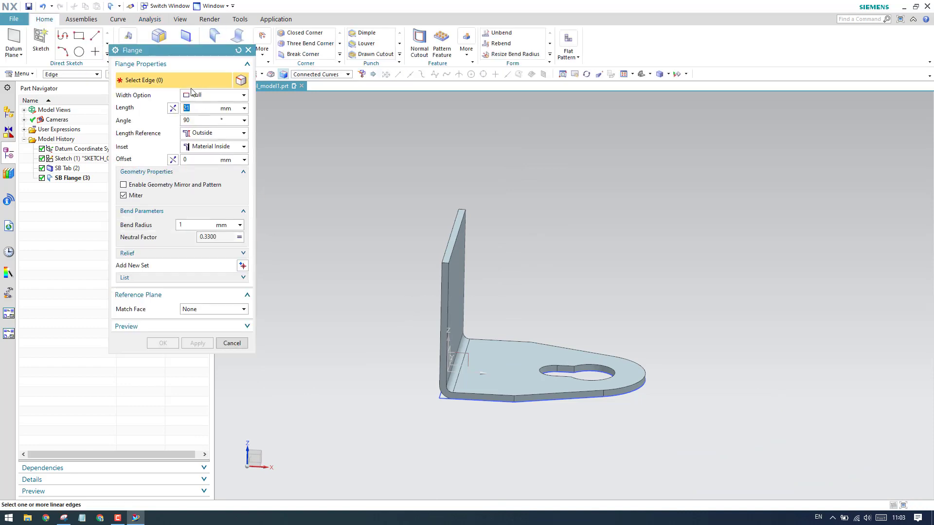
{"action": "left_click", "coordinate": [204, 134]}
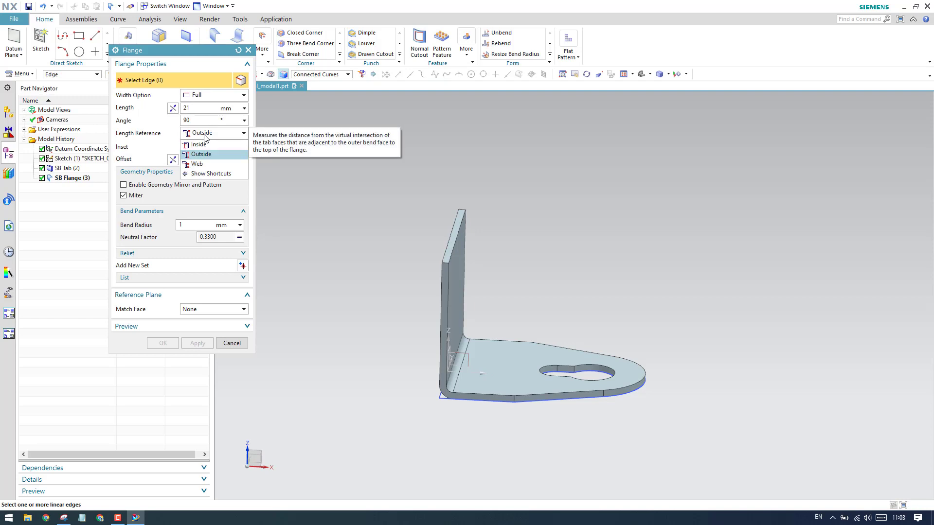
{"action": "left_click", "coordinate": [203, 153]}
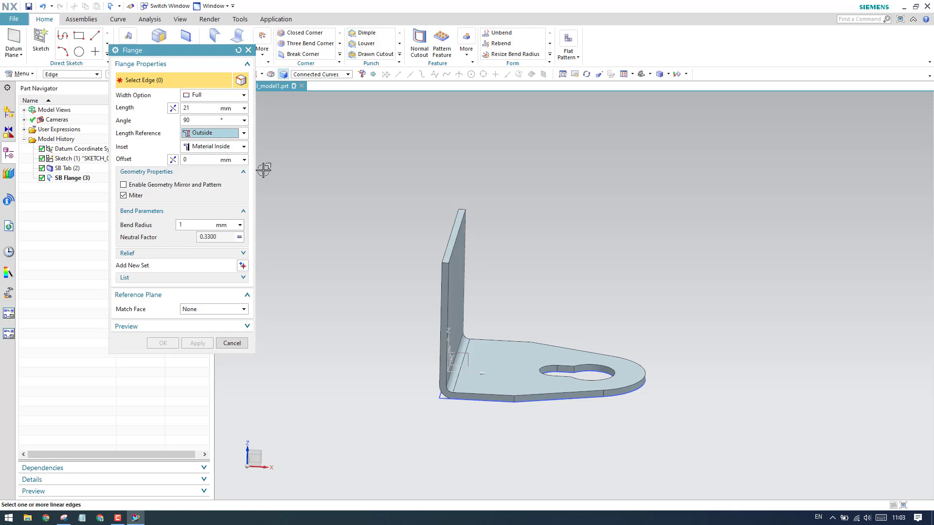
{"action": "left_click", "coordinate": [232, 344]}
Check the folded upper edge of the upright wall in the reference drawing and start a hem flange
{"action": "left_click", "coordinate": [64, 517]}
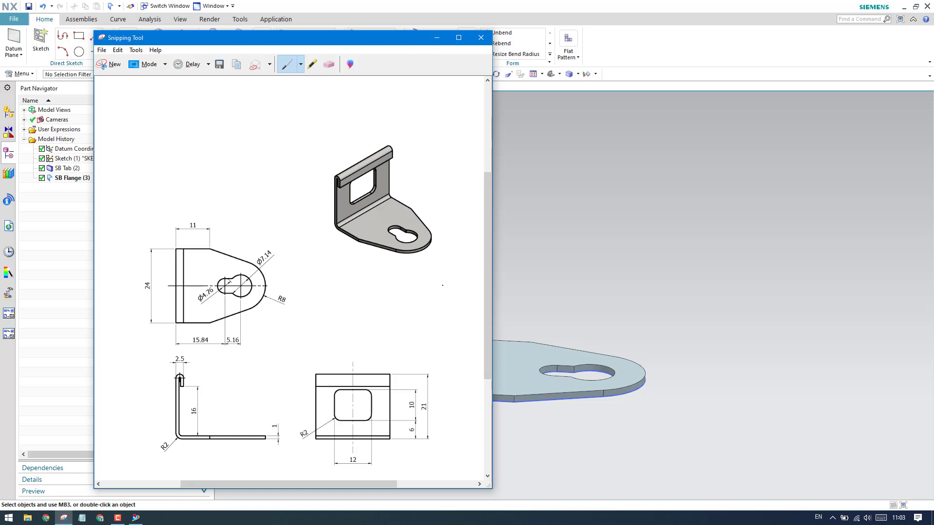
{"action": "left_click", "coordinate": [436, 38]}
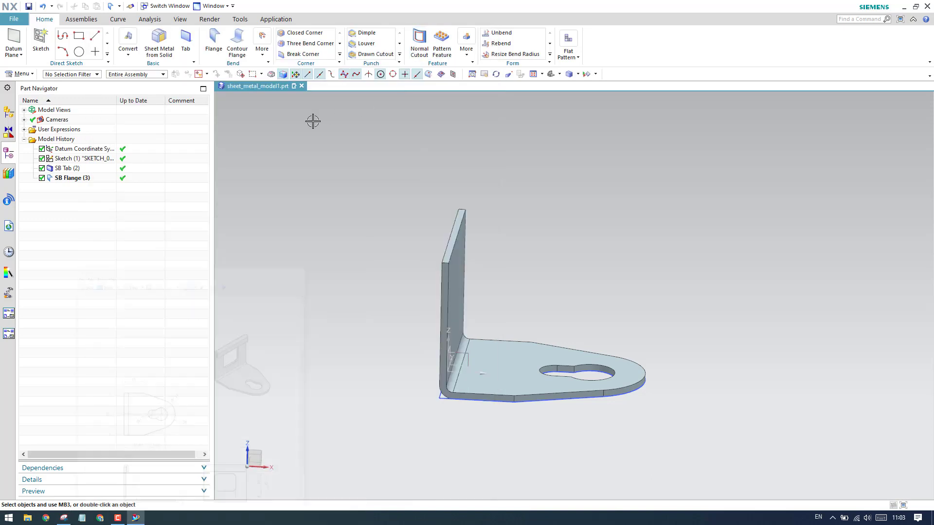
{"action": "left_click", "coordinate": [340, 60]}
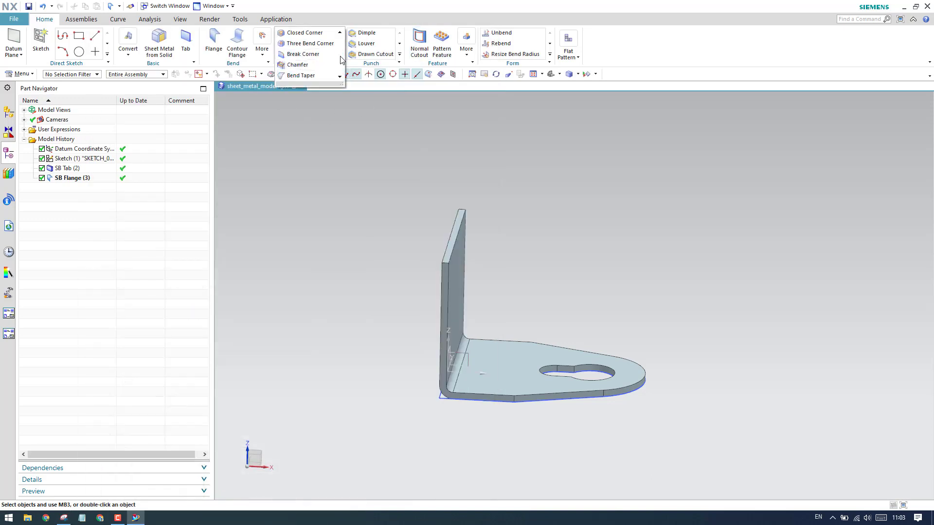
{"action": "left_click", "coordinate": [399, 60]}
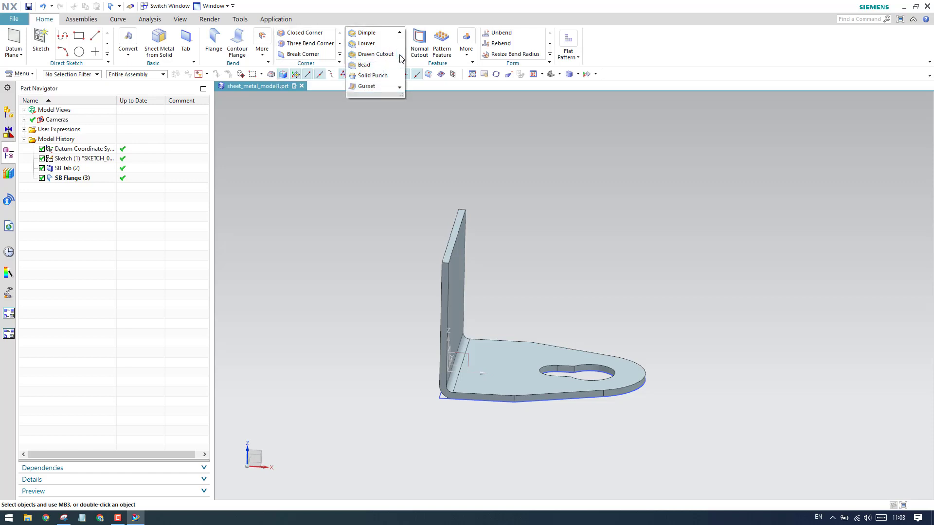
{"action": "left_click", "coordinate": [469, 56]}
{"action": "left_click", "coordinate": [470, 56]}
{"action": "left_click", "coordinate": [262, 51]}
{"action": "left_click", "coordinate": [279, 76]}
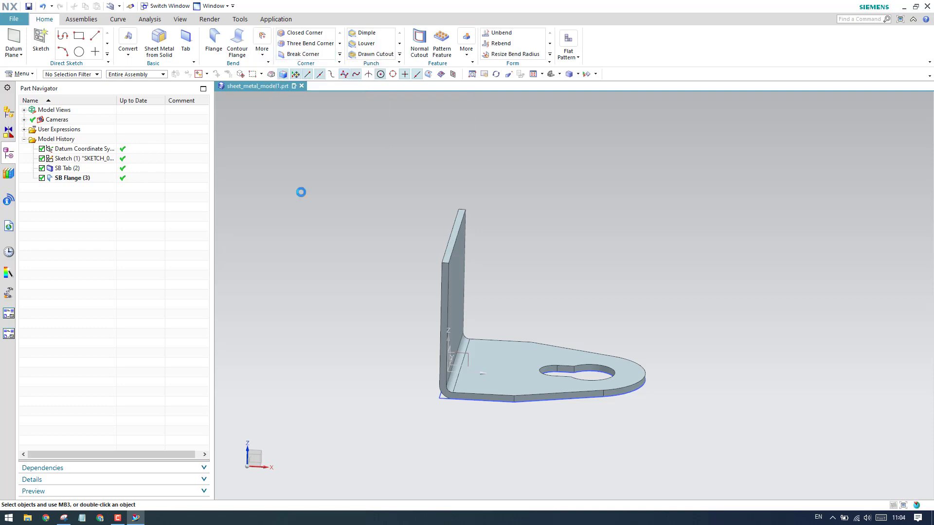
Create a Closed hem with Material Inside inset and a 5 mm flange length on the upright flange's inner top edge
{"action": "scroll", "coordinate": [444, 262], "scroll_direction": "up", "scroll_amount": 3}
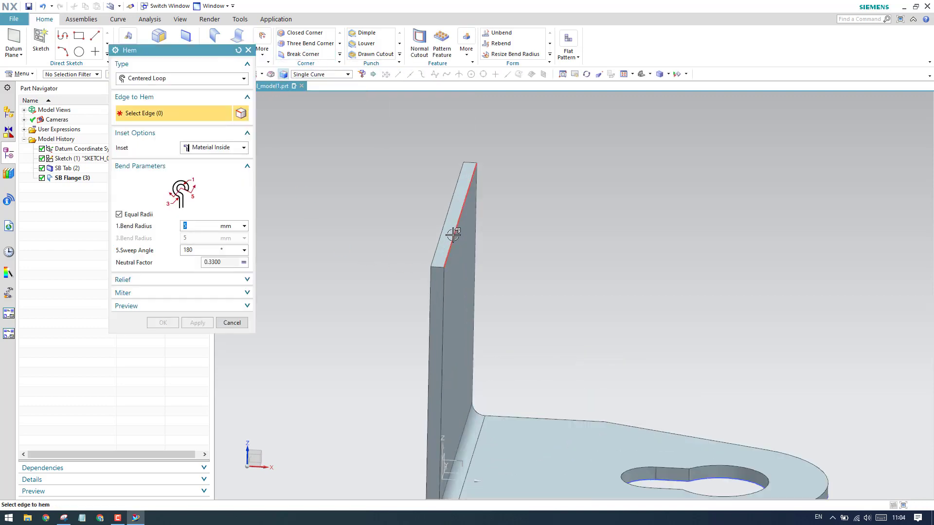
{"action": "left_click", "coordinate": [208, 151]}
{"action": "left_click", "coordinate": [204, 158]}
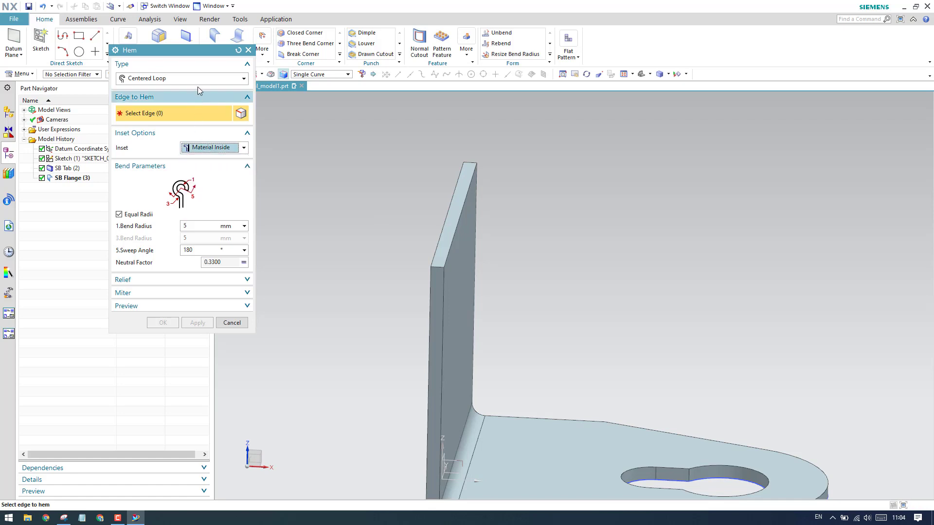
{"action": "left_click", "coordinate": [197, 80]}
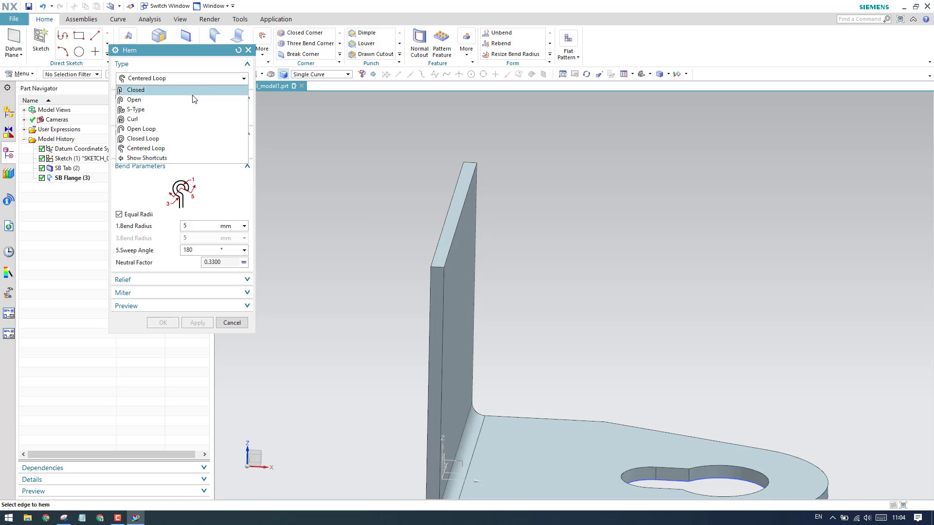
{"action": "left_click", "coordinate": [193, 91]}
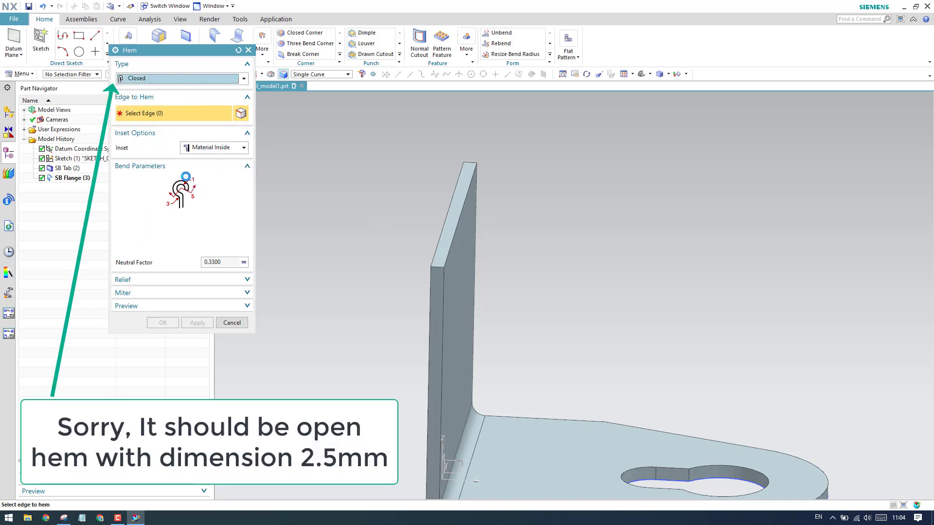
{"action": "left_click", "coordinate": [461, 213]}
{"action": "scroll", "coordinate": [487, 292], "scroll_direction": "up", "scroll_amount": 3}
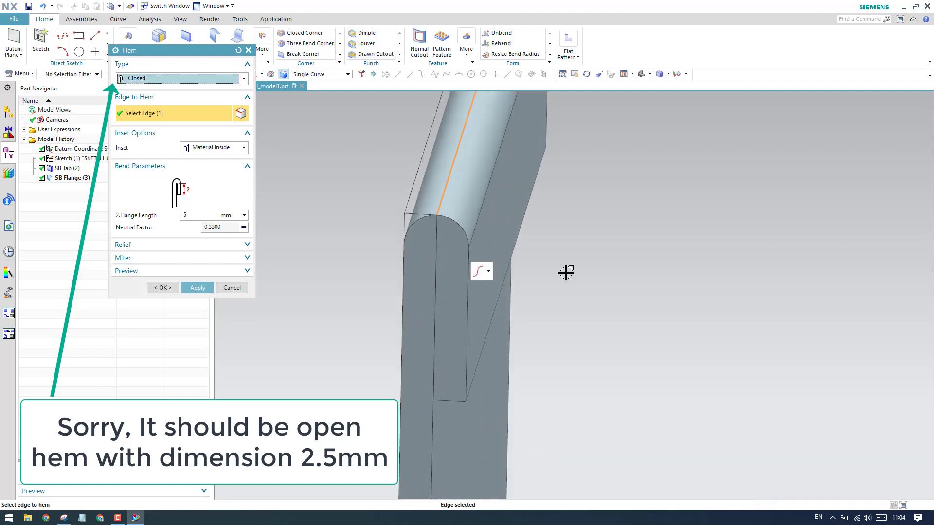
{"action": "key", "text": "ctrl+alt+f"}
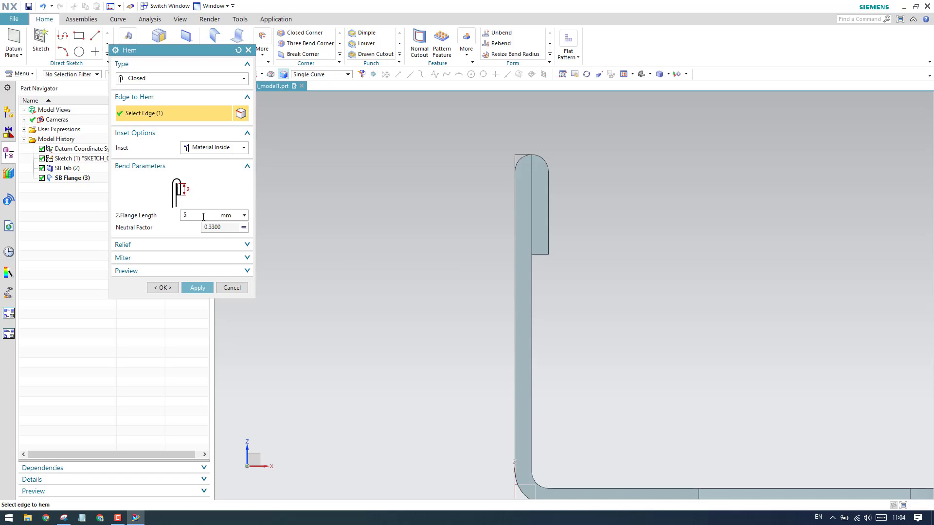
{"action": "left_click", "coordinate": [194, 245]}
{"action": "left_click", "coordinate": [193, 246]}
{"action": "left_click", "coordinate": [162, 288]}
Check the wall cutout in the reference drawing and start a sketch on the inner face of the upright flange
{"action": "scroll", "coordinate": [468, 223], "scroll_direction": "down", "scroll_amount": 5}
{"action": "middle_click_drag", "start_coordinate": [468, 223], "coordinate": [394, 313]}
{"action": "left_click", "coordinate": [65, 518]}
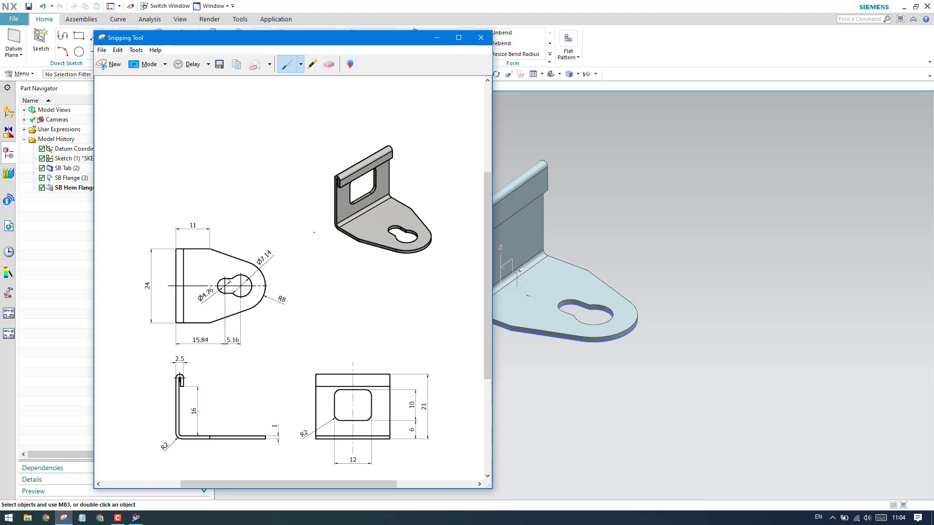
{"action": "left_click", "coordinate": [437, 37]}
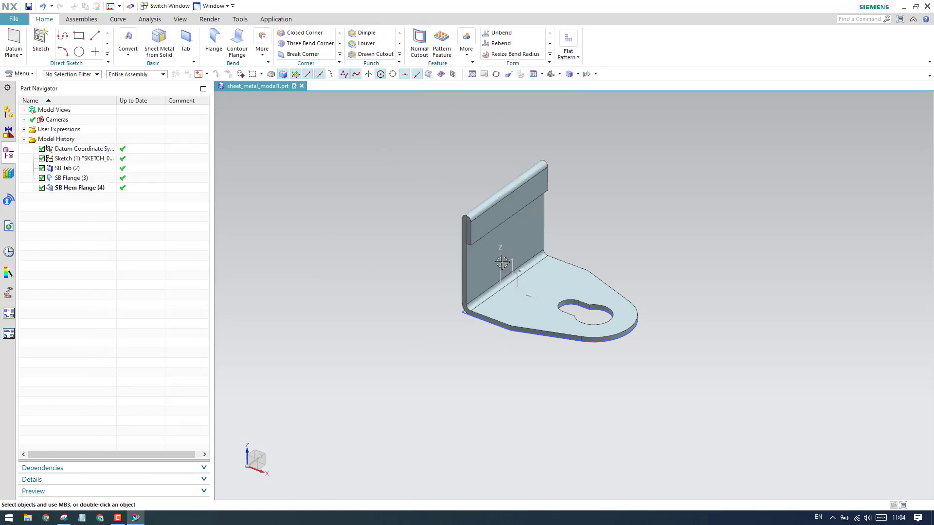
{"action": "mouse_move", "coordinate": [487, 262]}
{"action": "middle_mouse_down"}
{"action": "mouse_move", "coordinate": [452, 241]}
{"action": "mouse_move", "coordinate": [473, 267]}
{"action": "middle_mouse_up"}
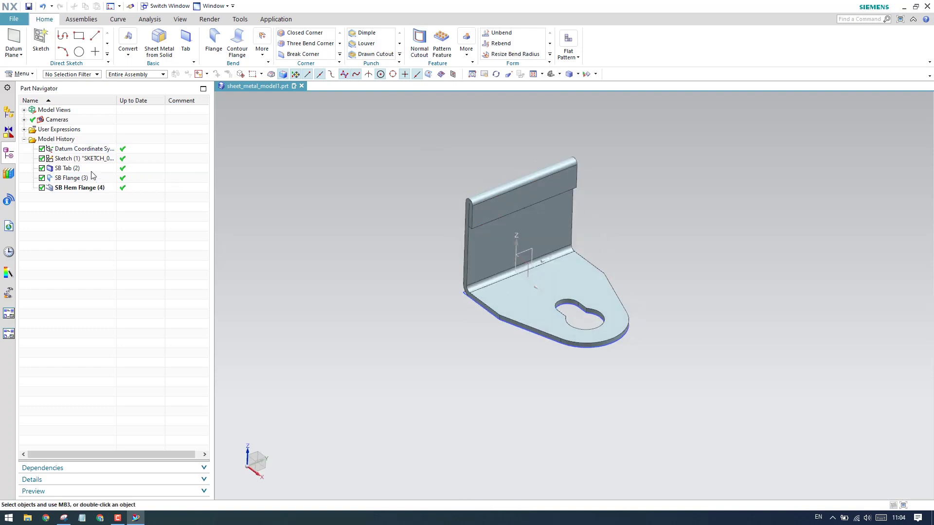
{"action": "left_click", "coordinate": [41, 68]}
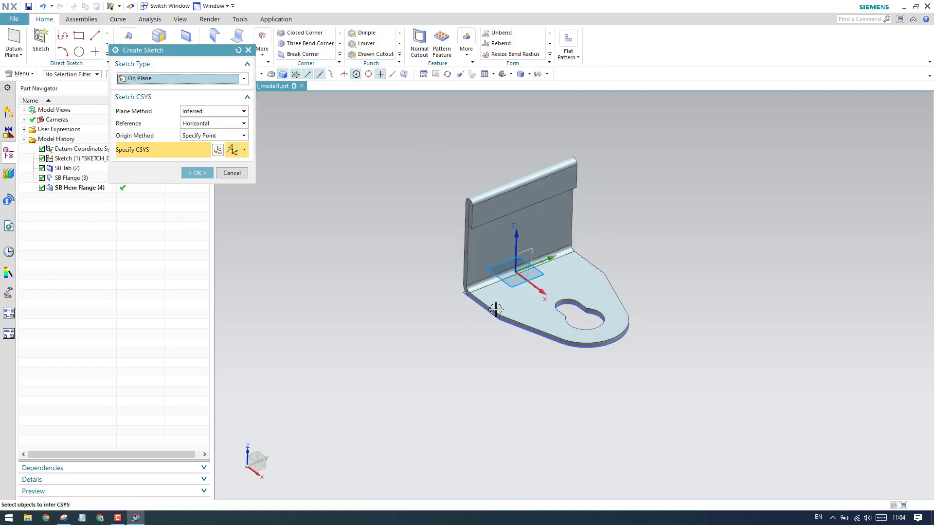
{"action": "left_click", "coordinate": [469, 309]}
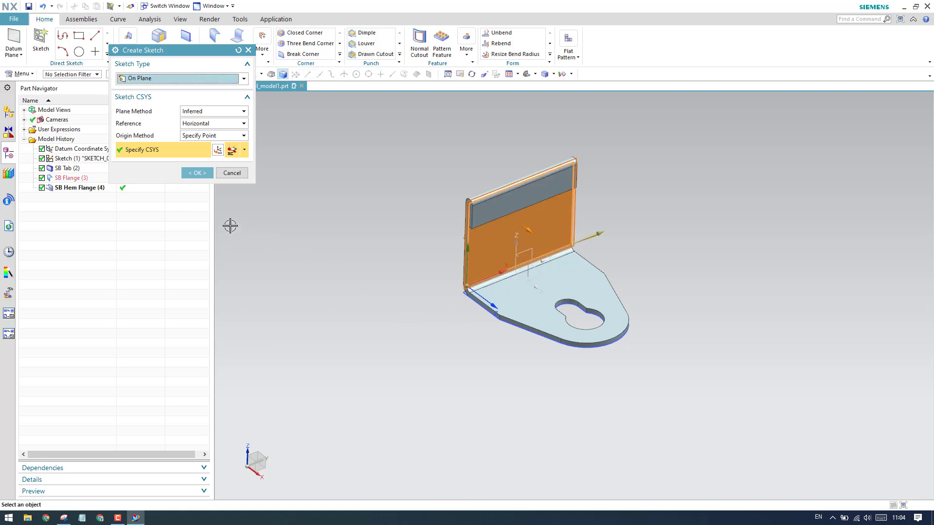
{"action": "left_click", "coordinate": [197, 173]}
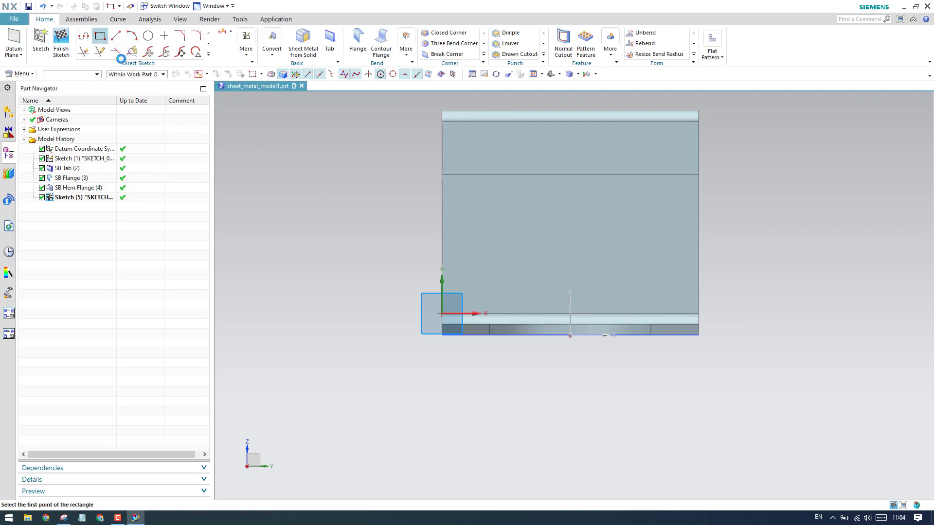
Sketch a rectangle about 10.5 mm wide in the middle of the upright flange face, below the hem
{"action": "left_click", "coordinate": [99, 39]}
{"action": "left_click", "coordinate": [516, 201]}
{"action": "left_click", "coordinate": [628, 281]}
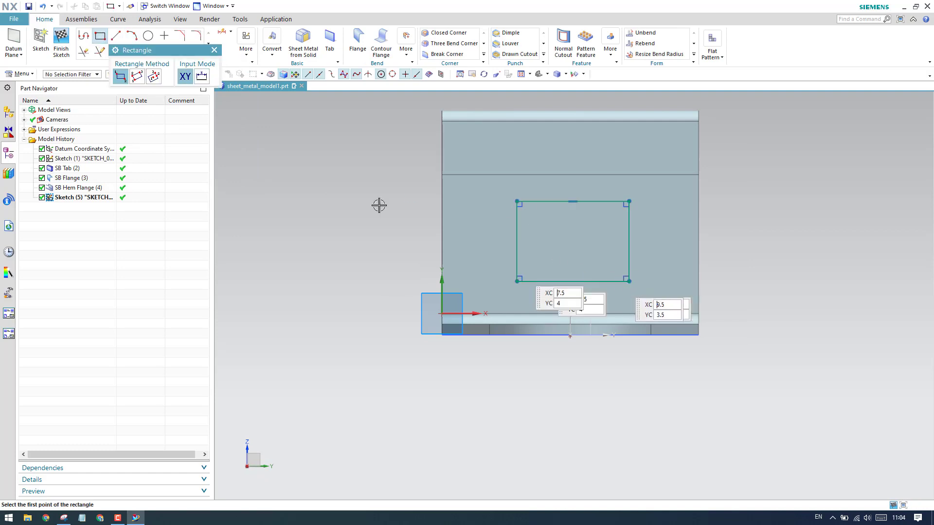
{"action": "key", "text": "Escape"}
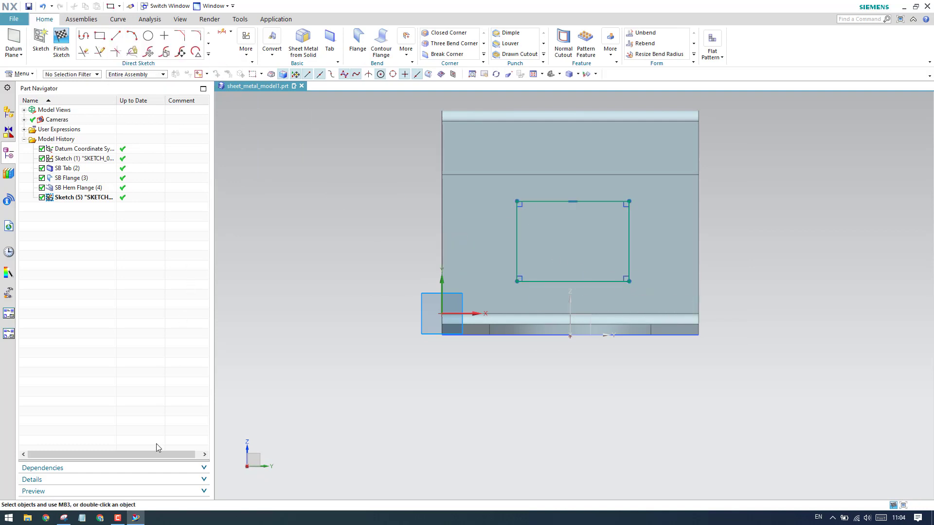
Dimension the rectangle 12 mm wide and 10 mm high according to the reference drawing
{"action": "left_click", "coordinate": [63, 518]}
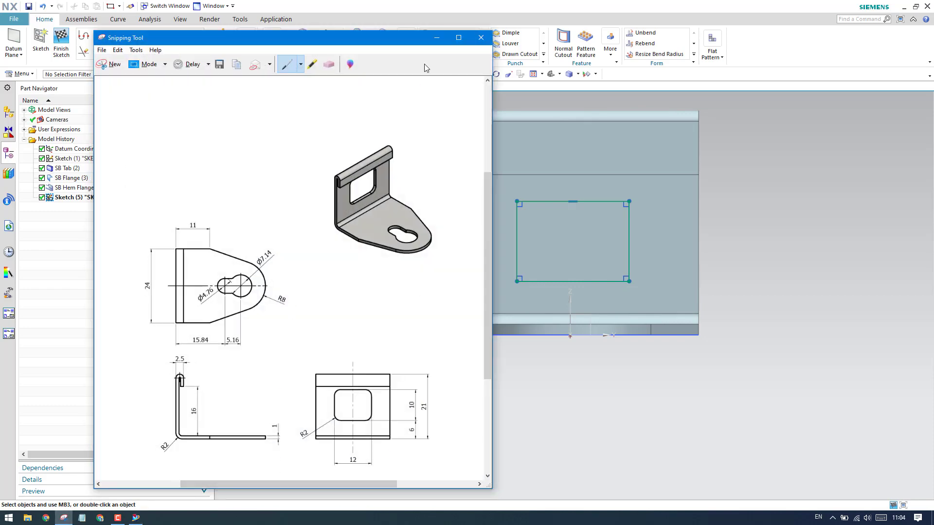
{"action": "left_click", "coordinate": [437, 37]}
{"action": "key", "text": "d"}
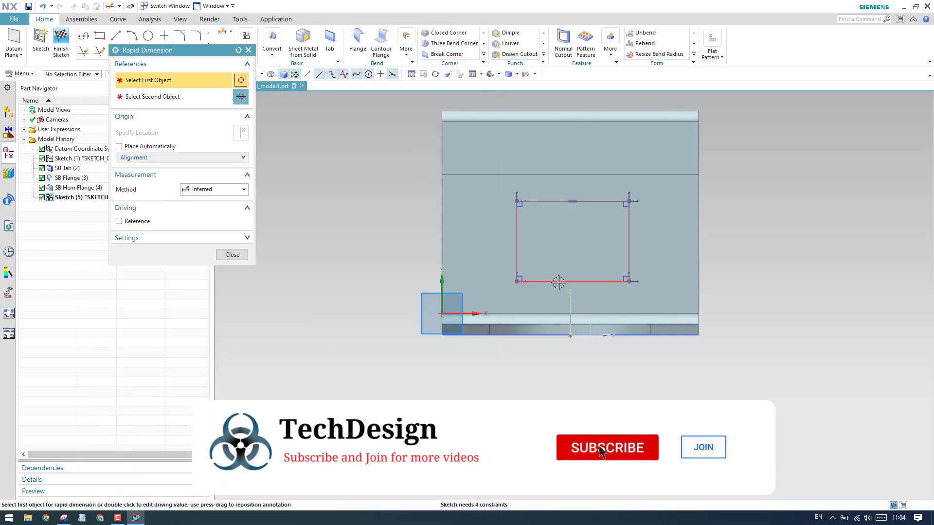
{"action": "left_click", "coordinate": [558, 282]}
{"action": "left_click", "coordinate": [573, 392]}
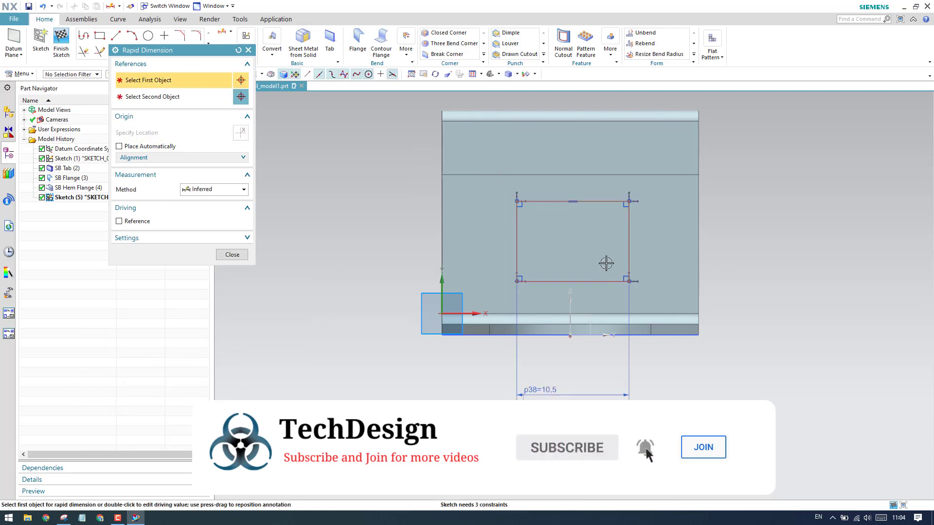
{"action": "type", "text": "12"}
{"action": "key", "text": "Return"}
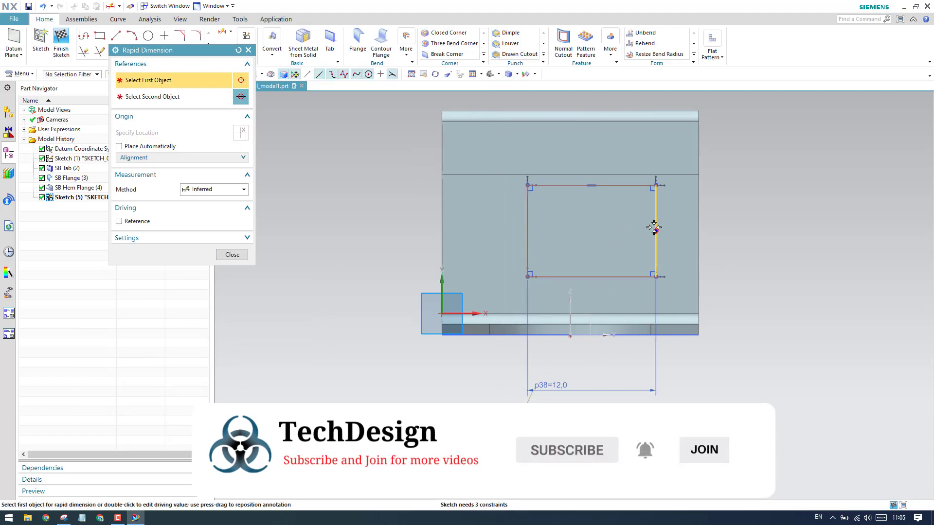
{"action": "left_click", "coordinate": [656, 220]}
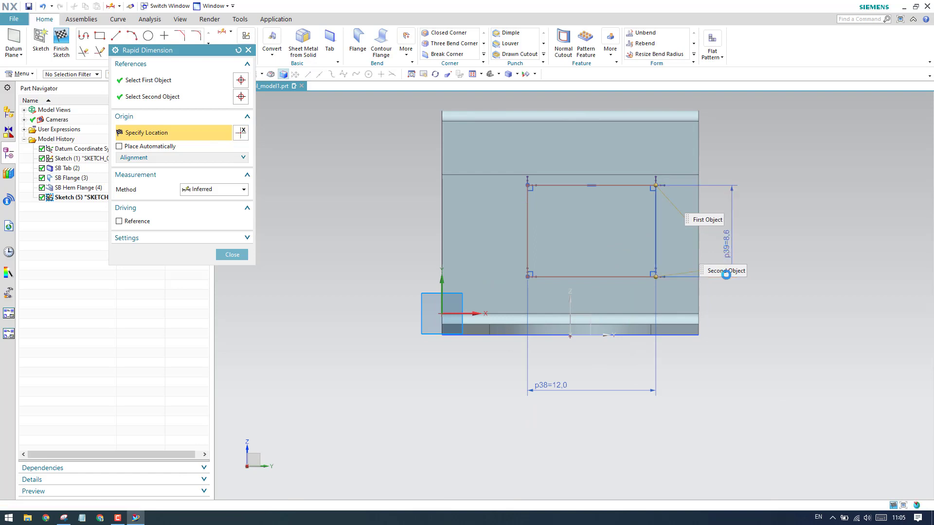
{"action": "left_click", "coordinate": [725, 274]}
{"action": "type", "text": "10"}
{"action": "key", "text": "Return"}
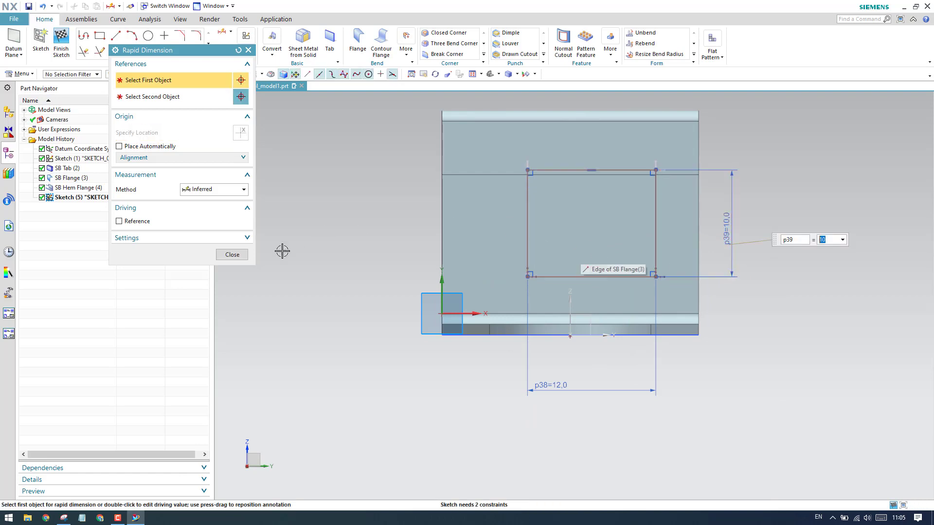
{"action": "left_click", "coordinate": [232, 254]}
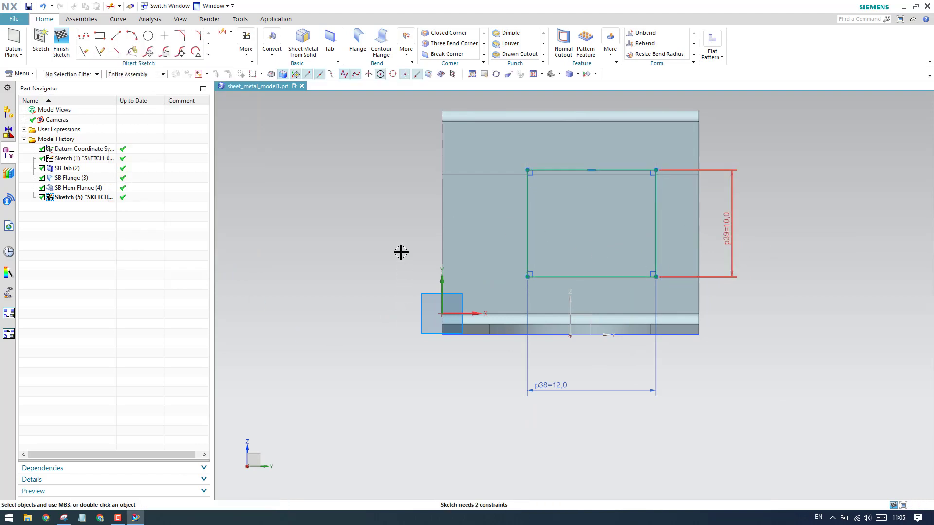
Constrain the midpoint of the rectangle's lower edge onto the vertical datum axis to centre it on the flange
{"action": "key", "text": "c"}
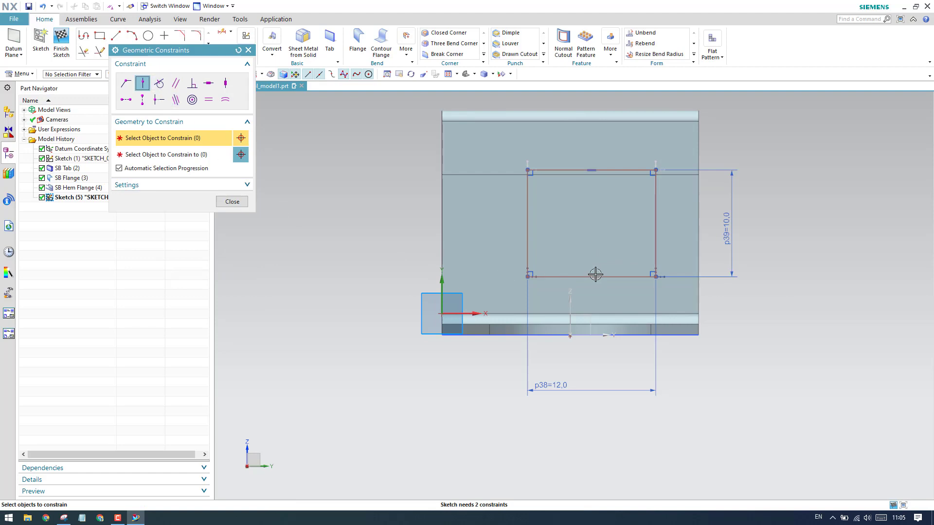
{"action": "left_click", "coordinate": [588, 277]}
{"action": "left_click", "coordinate": [569, 301]}
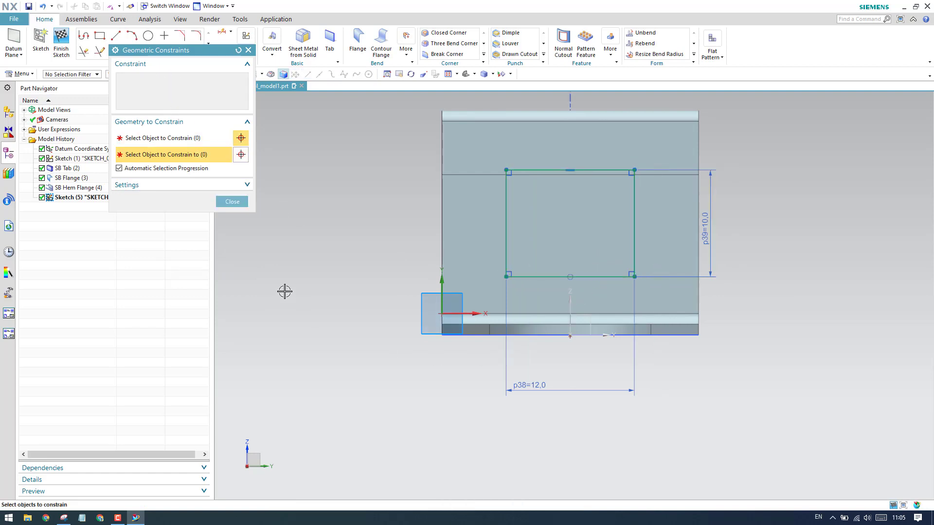
{"action": "left_click", "coordinate": [228, 204]}
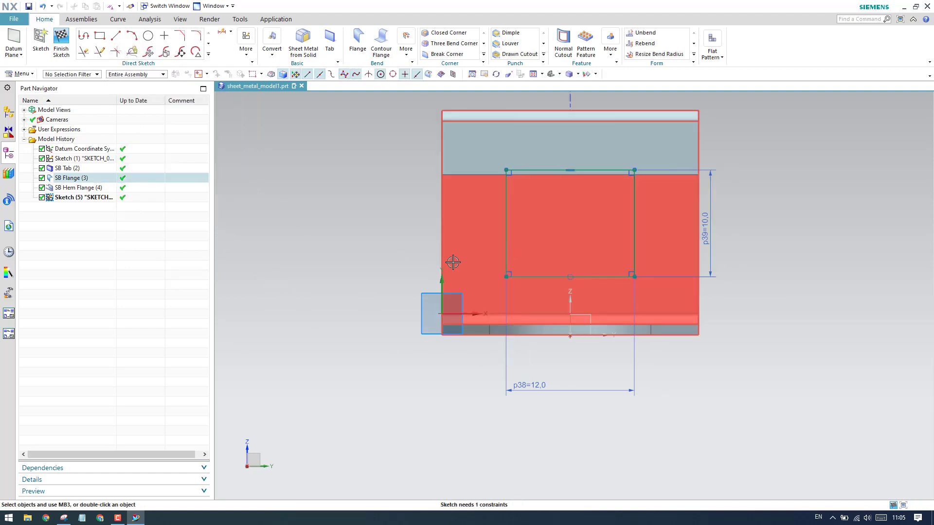
Dimension the rectangle's lower edge 6 mm above the bracket's underside and compare the cutout sketch with the reference drawing
{"action": "left_click", "coordinate": [64, 518]}
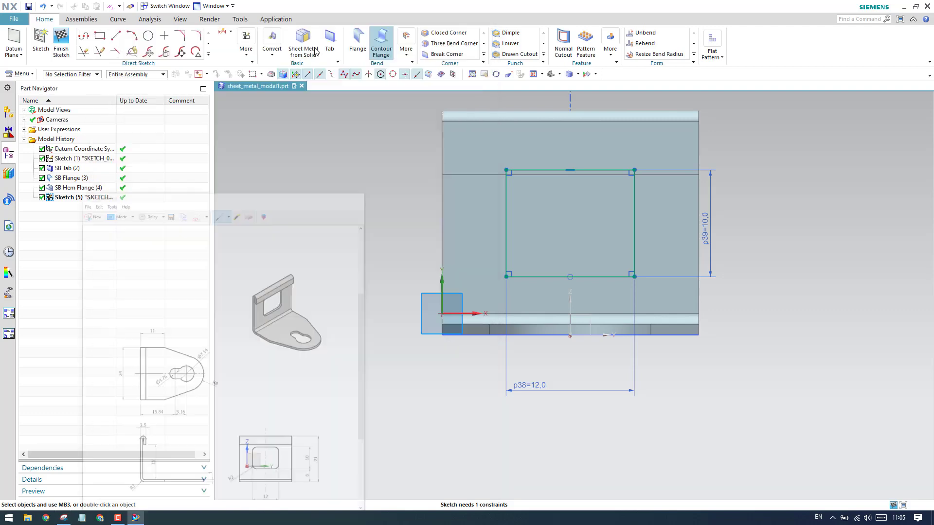
{"action": "left_click", "coordinate": [436, 38]}
{"action": "left_click", "coordinate": [226, 37]}
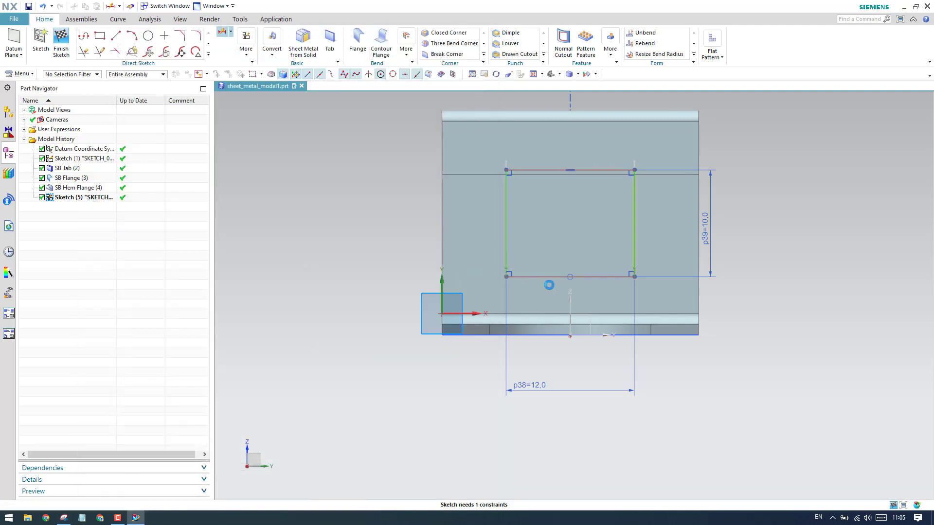
{"action": "left_click", "coordinate": [568, 335]}
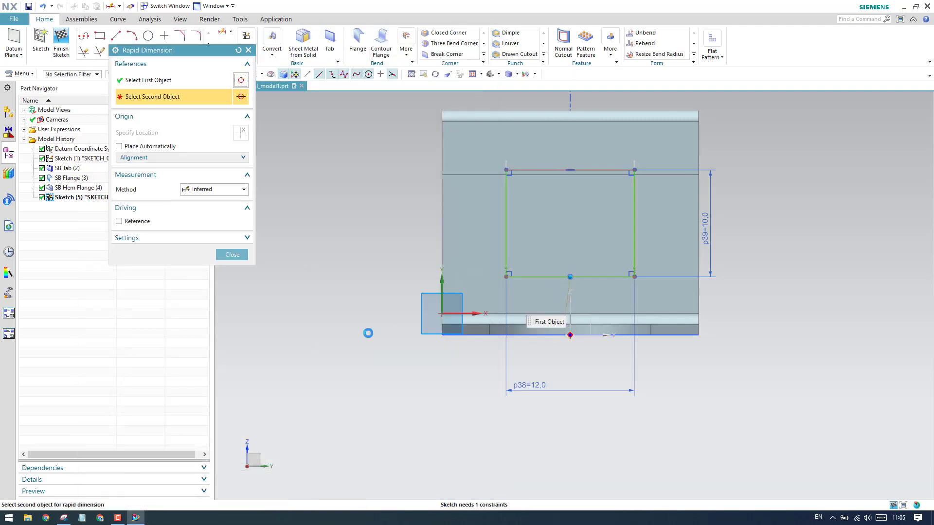
{"action": "left_click", "coordinate": [373, 333]}
{"action": "left_click", "coordinate": [352, 313]}
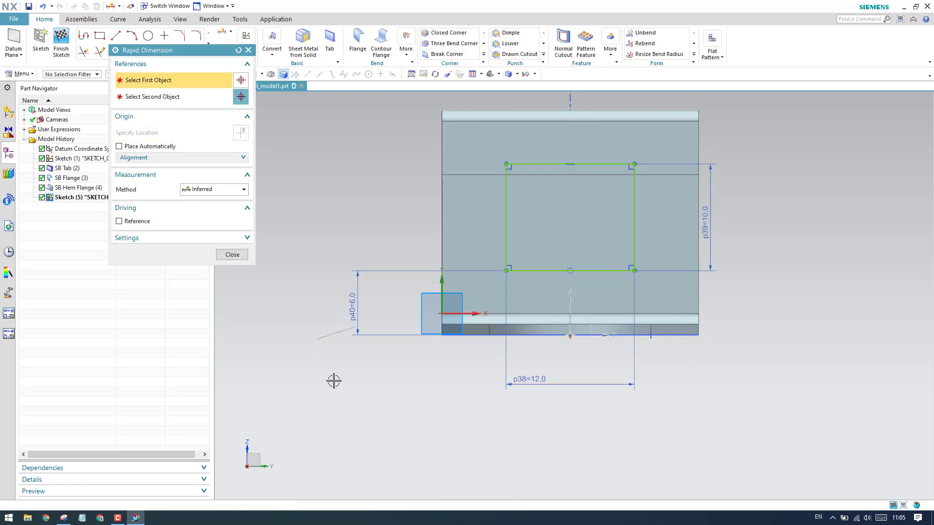
{"action": "key", "text": "Escape"}
{"action": "left_click", "coordinate": [64, 517]}
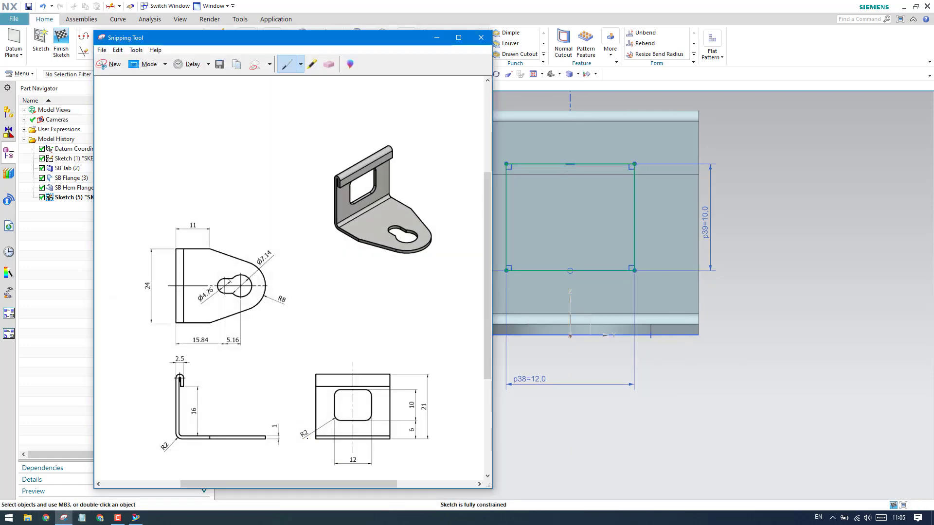
{"action": "left_click", "coordinate": [436, 39]}
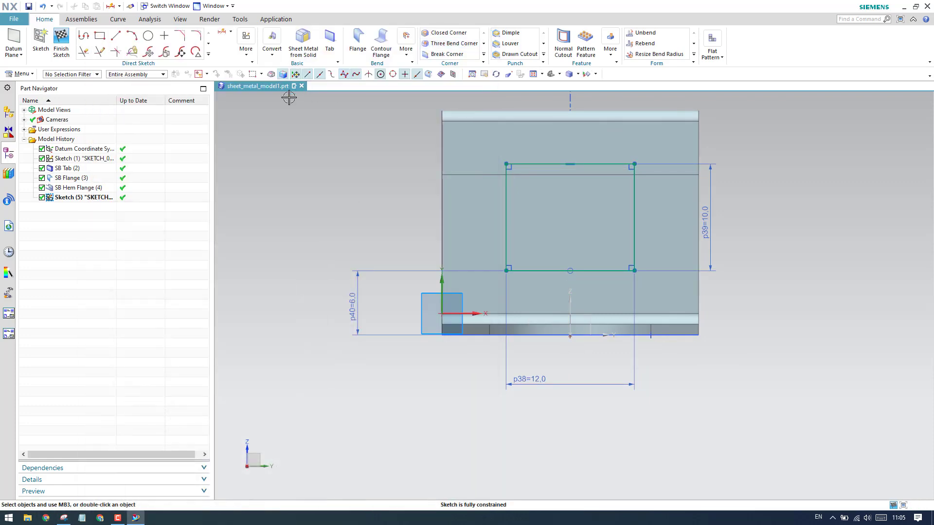
Fillet all four corners of the cutout rectangle with a 2 mm radius and finish the sketch
{"action": "key", "text": "f"}
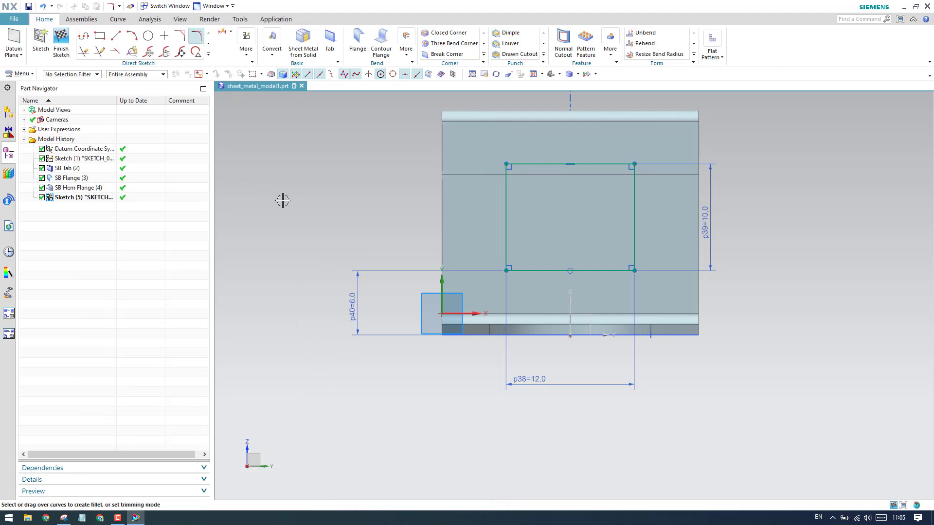
{"action": "type", "text": "2"}
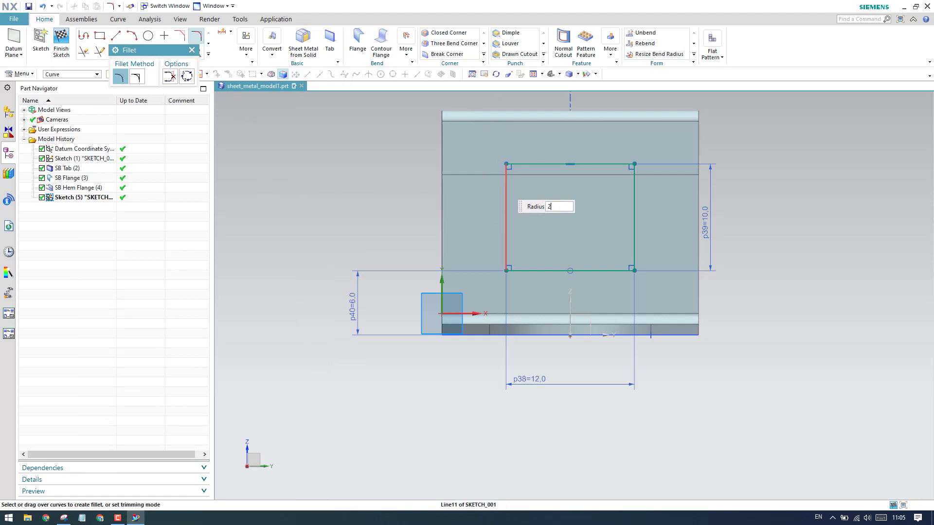
{"action": "left_click", "coordinate": [509, 165]}
{"action": "left_click", "coordinate": [632, 165]}
{"action": "left_click", "coordinate": [624, 267]}
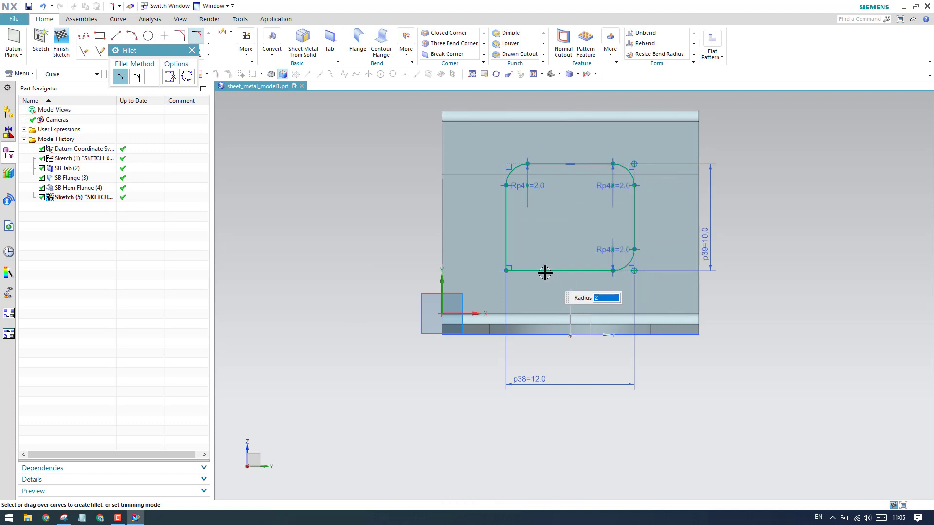
{"action": "left_click", "coordinate": [511, 259]}
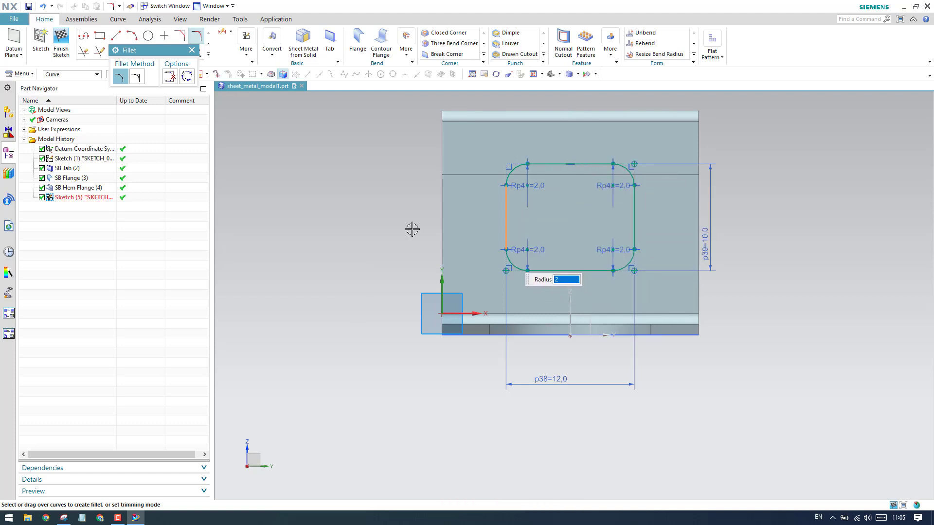
{"action": "left_click", "coordinate": [192, 50]}
{"action": "left_click", "coordinate": [61, 39]}
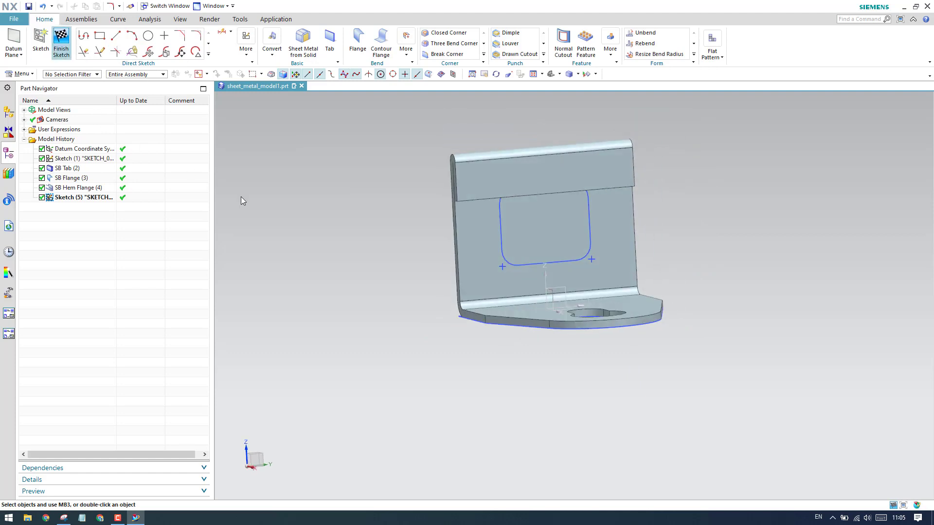
Create a Normal Cutout through the upright flange from the rounded rectangle sketch, using the Thickness cut method and a 5 mm depth
{"action": "left_click", "coordinate": [408, 48]}
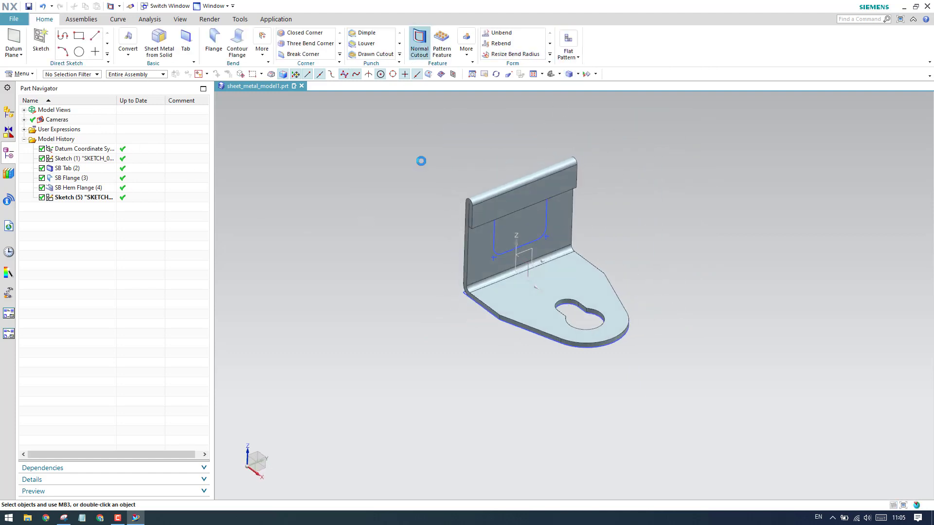
{"action": "middle_click_drag", "start_coordinate": [515, 194], "coordinate": [316, 229]}
{"action": "left_click", "coordinate": [160, 254]}
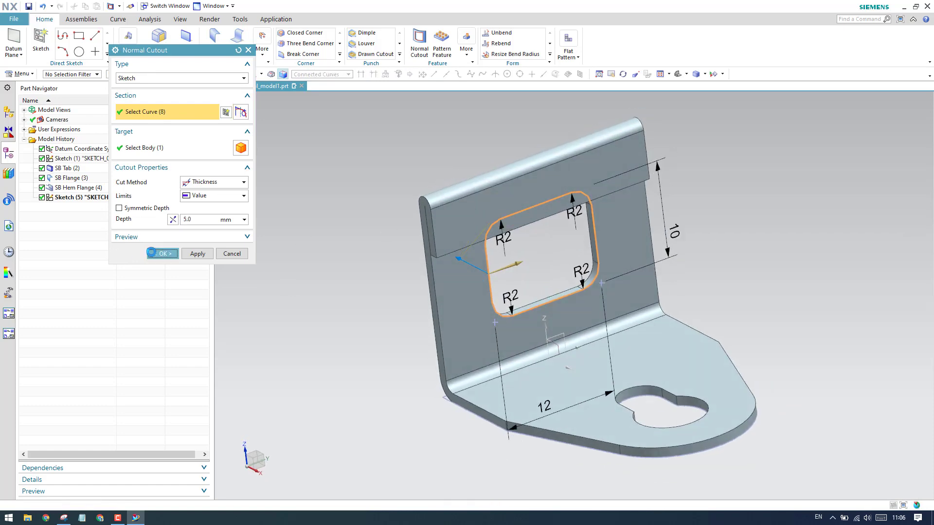
Hide all objects and show only the solid bodies so the sketches and datums are out of view
{"action": "middle_click_drag", "start_coordinate": [345, 269], "coordinate": [349, 276]}
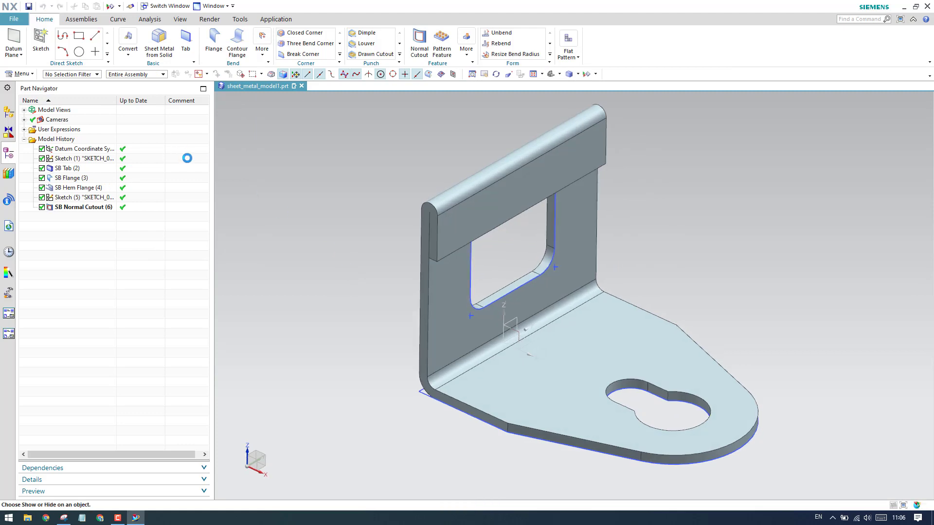
{"action": "left_click", "coordinate": [251, 75]}
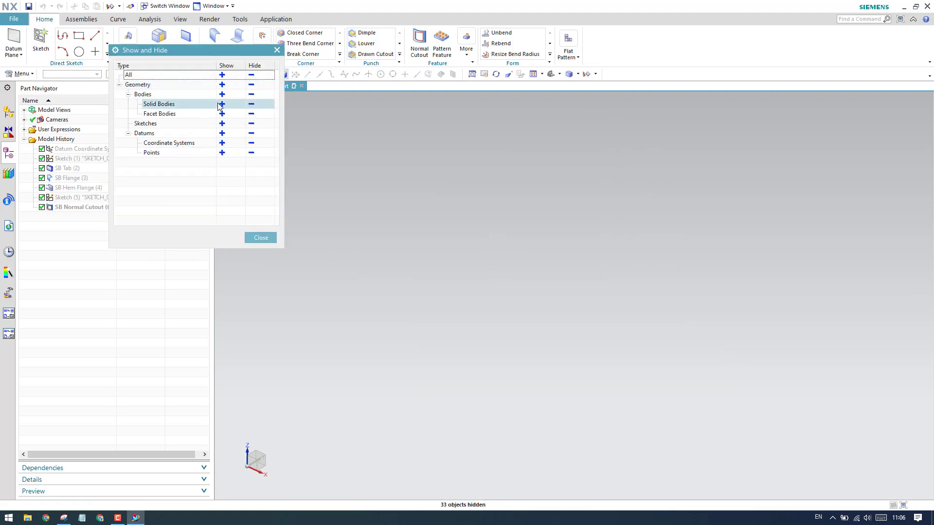
{"action": "left_click", "coordinate": [222, 103]}
{"action": "left_click", "coordinate": [261, 237]}
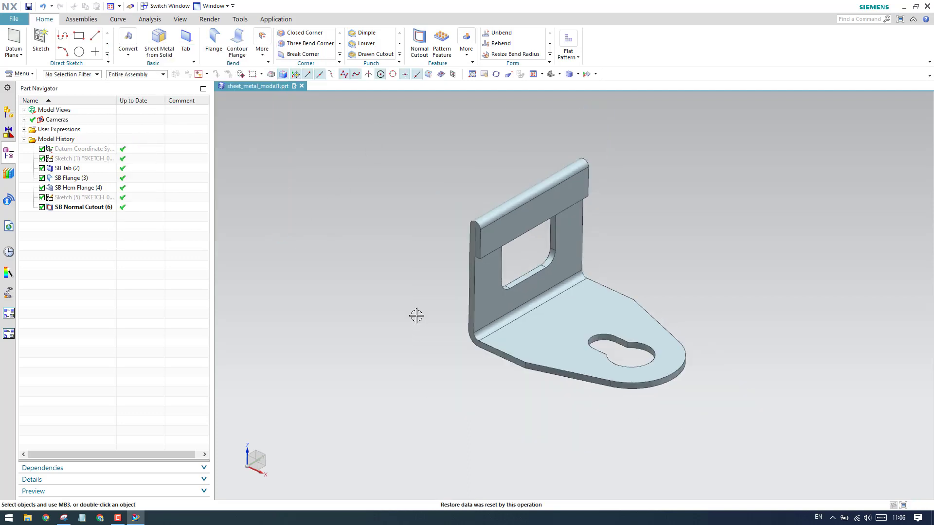